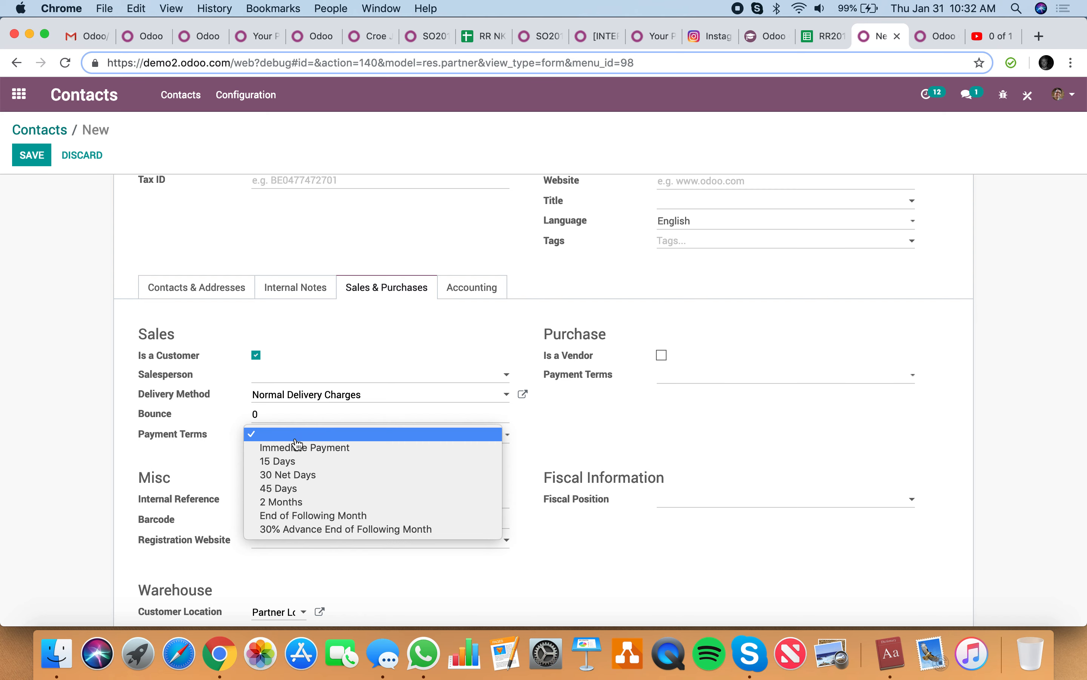
Set the new contact's sales payment terms to Immediate Payment and save the contact.
{"action": "left_click", "coordinate": [352, 448]}
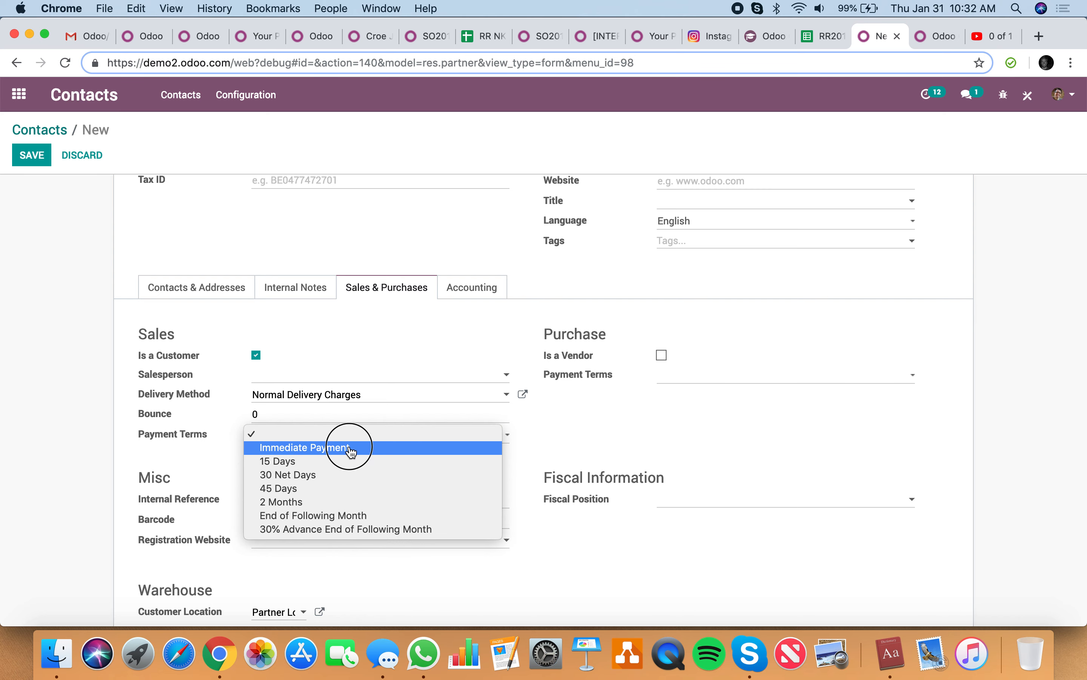
{"action": "left_click", "coordinate": [49, 157]}
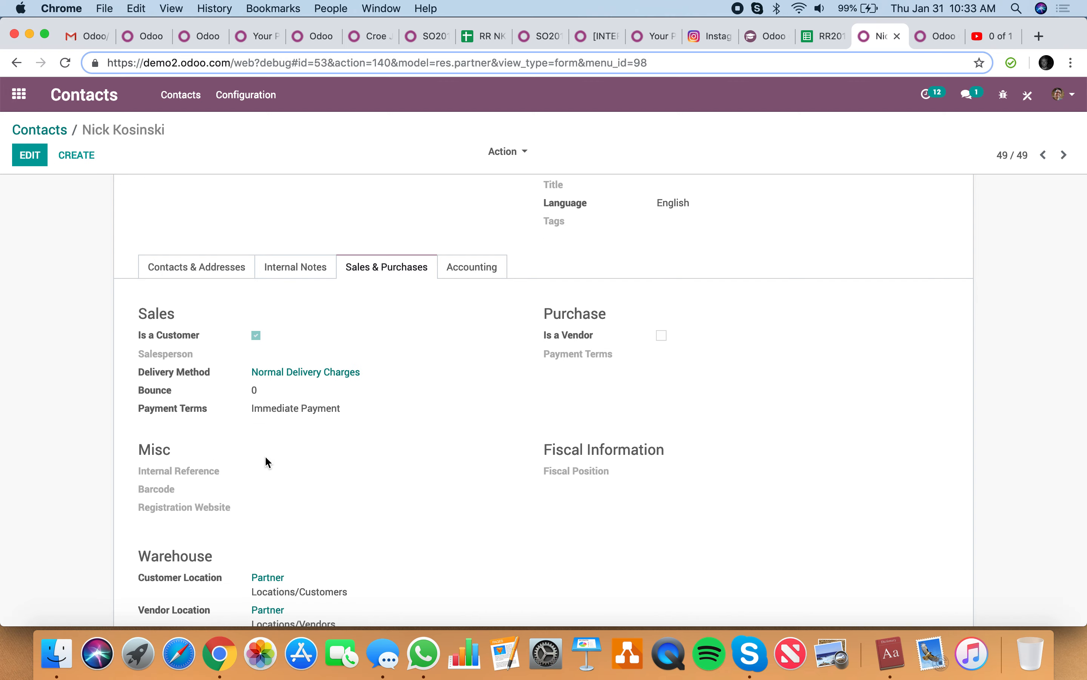
Open the sales orders list and start a new quotation with the newly saved contact as the customer.
{"action": "left_click", "coordinate": [49, 130]}
{"action": "left_click", "coordinate": [20, 95]}
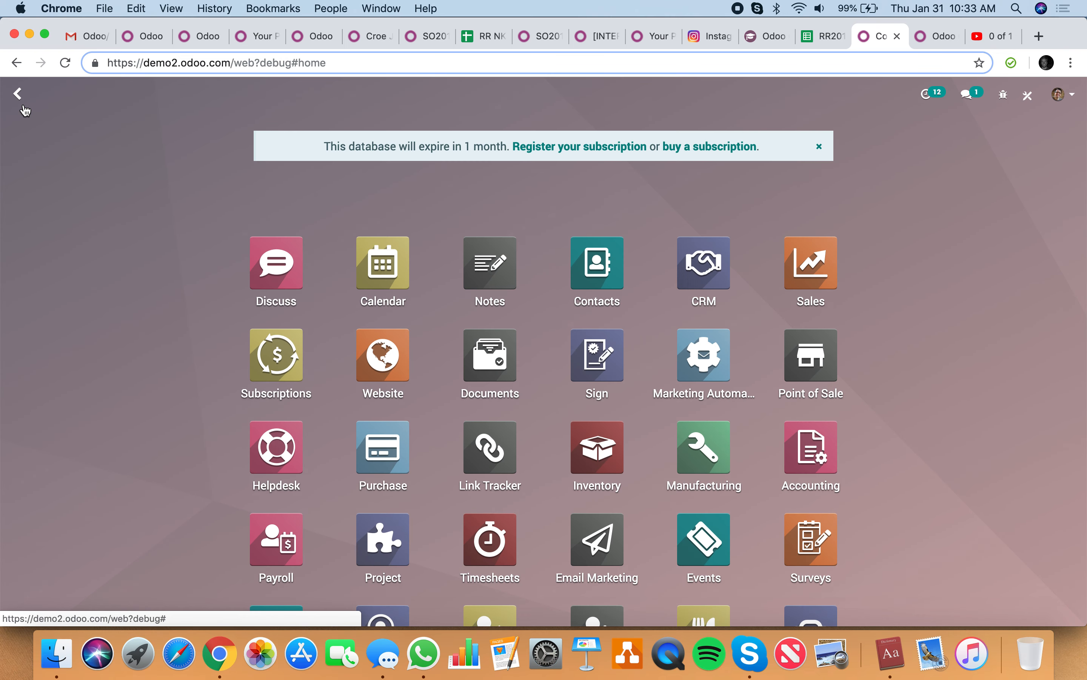
{"action": "type", "text": "order"}
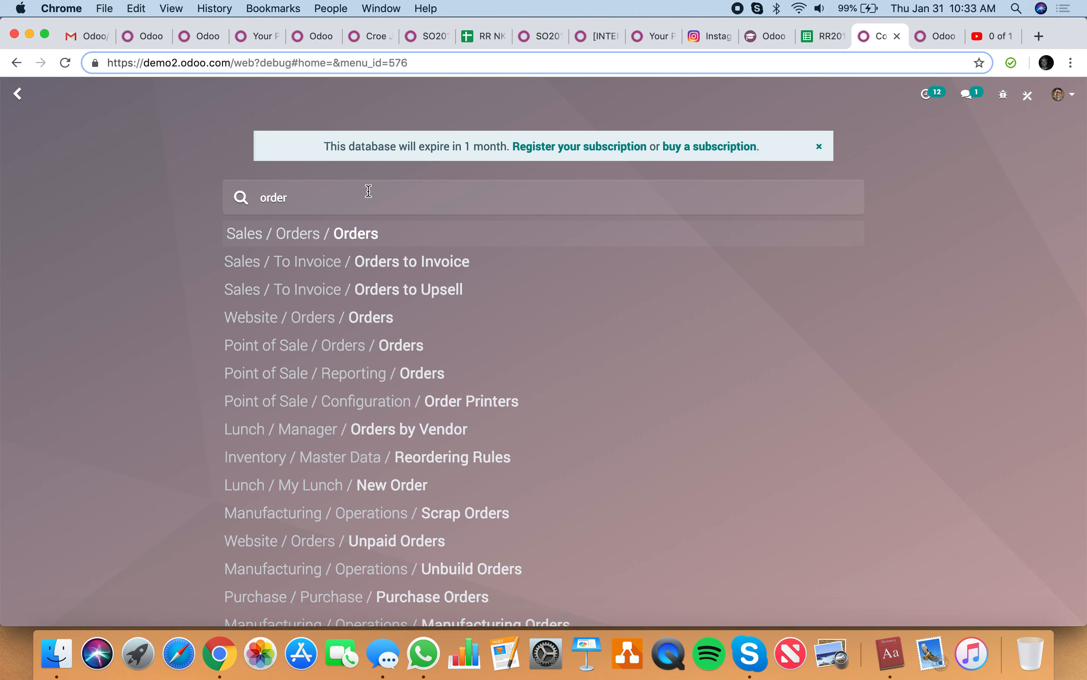
{"action": "key", "text": "Return"}
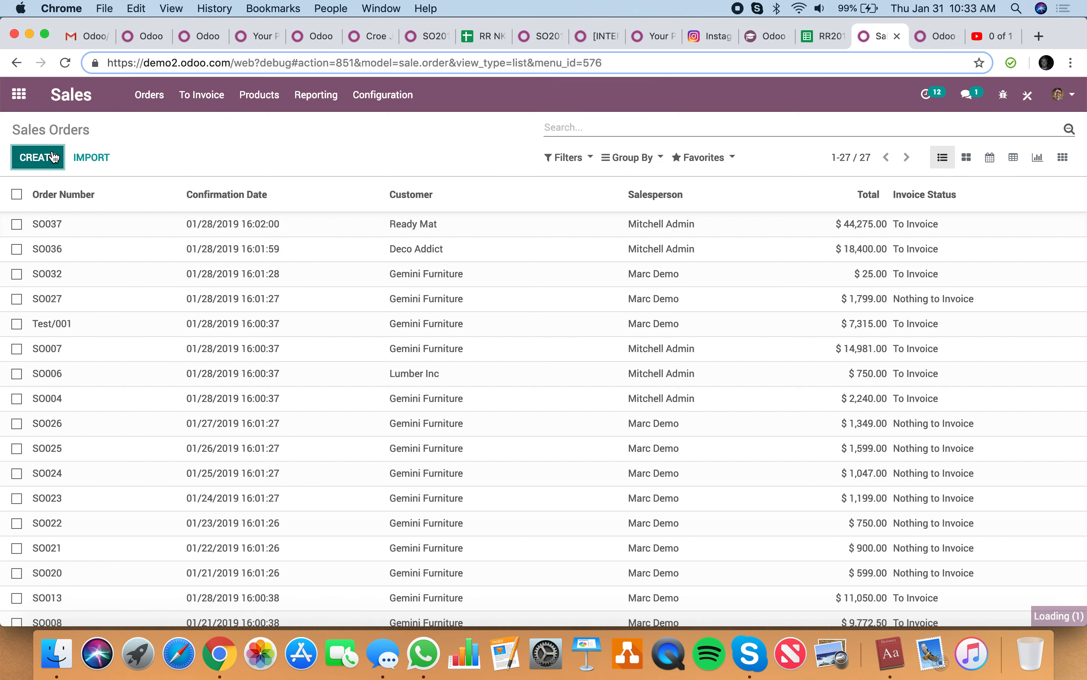
{"action": "left_click", "coordinate": [53, 154]}
{"action": "type", "text": "nick"}
{"action": "left_click", "coordinate": [340, 314]}
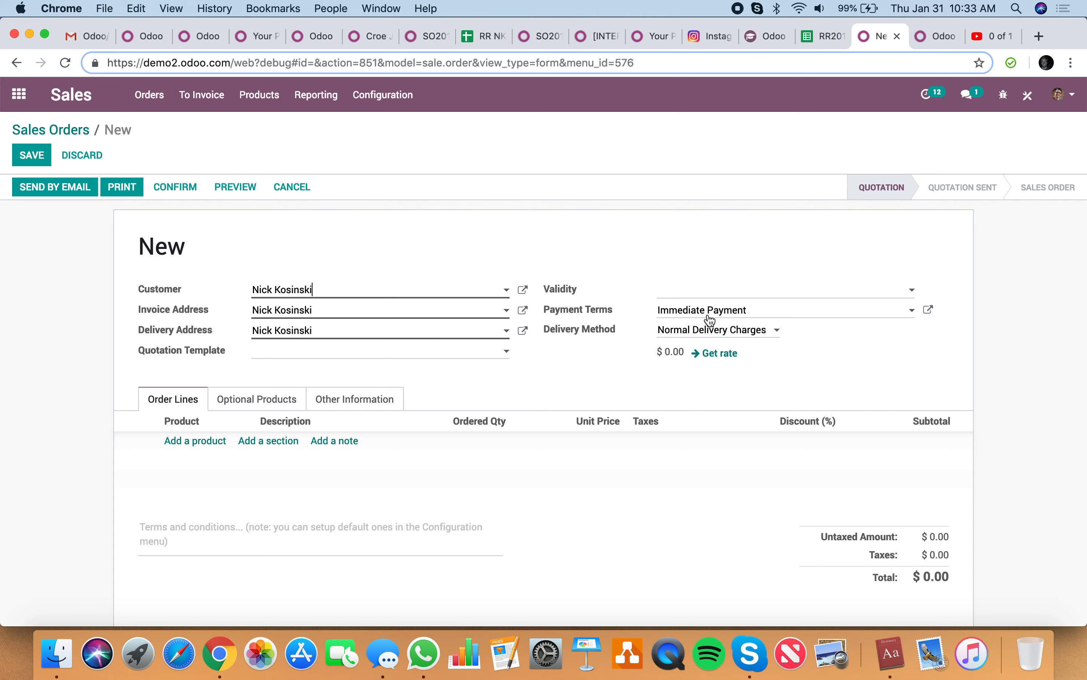
Change the customer's sales payment terms to 2 Months in the contact record opened from the quotation, and save both records.
{"action": "left_click", "coordinate": [523, 290]}
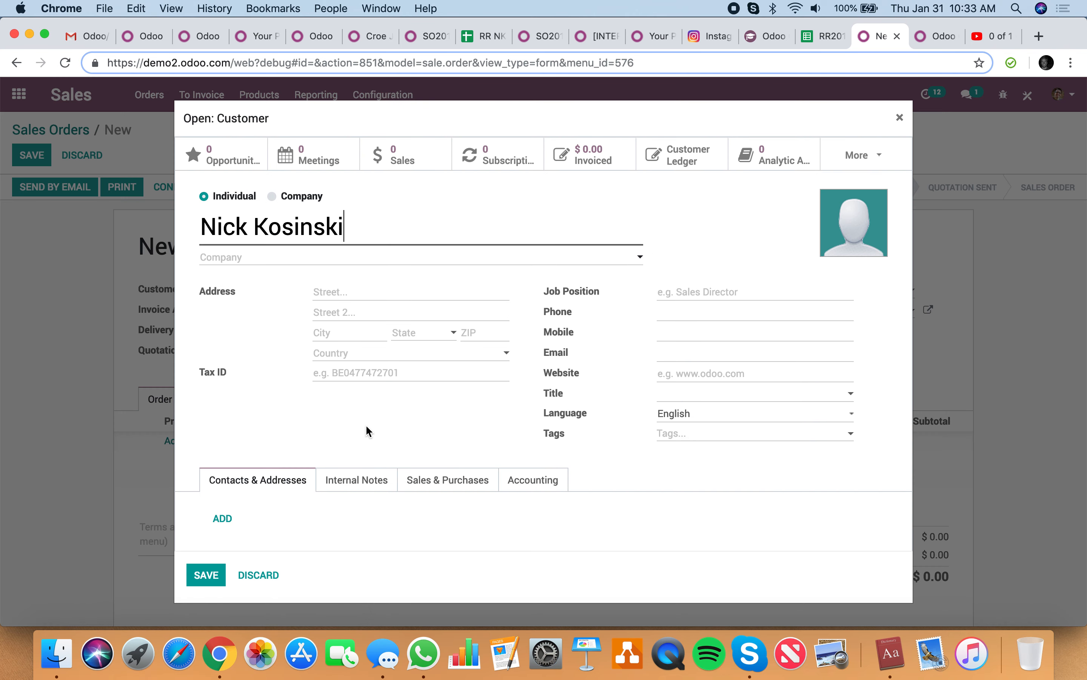
{"action": "left_click", "coordinate": [423, 478]}
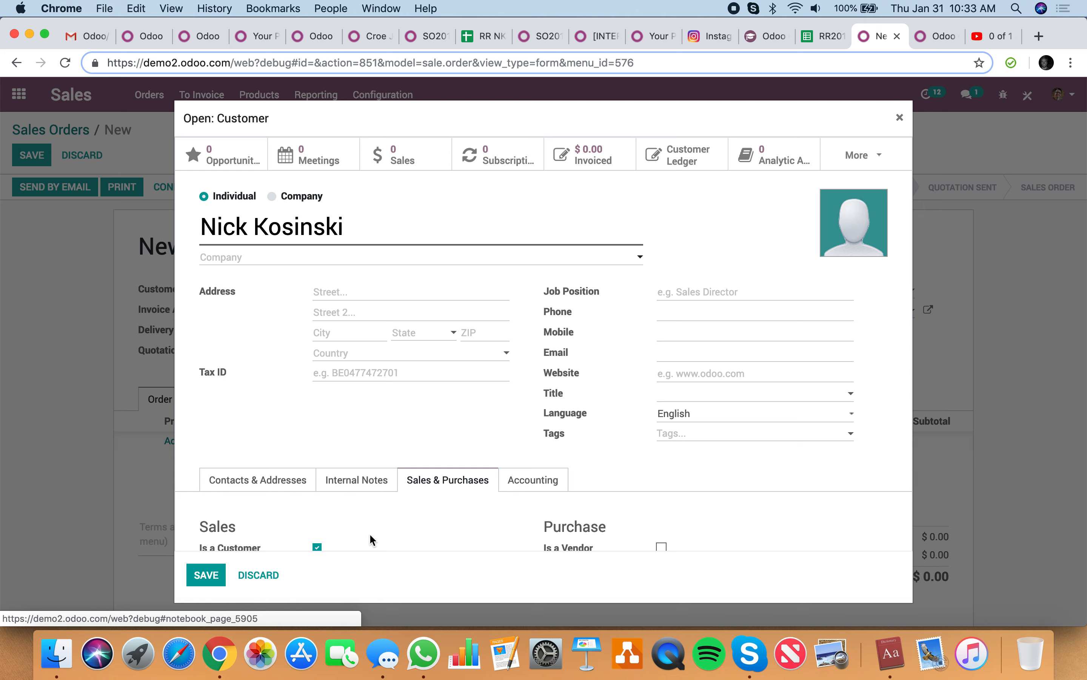
{"action": "scroll", "coordinate": [366, 533], "scroll_direction": "down", "scroll_amount": 5}
{"action": "left_click", "coordinate": [381, 455]}
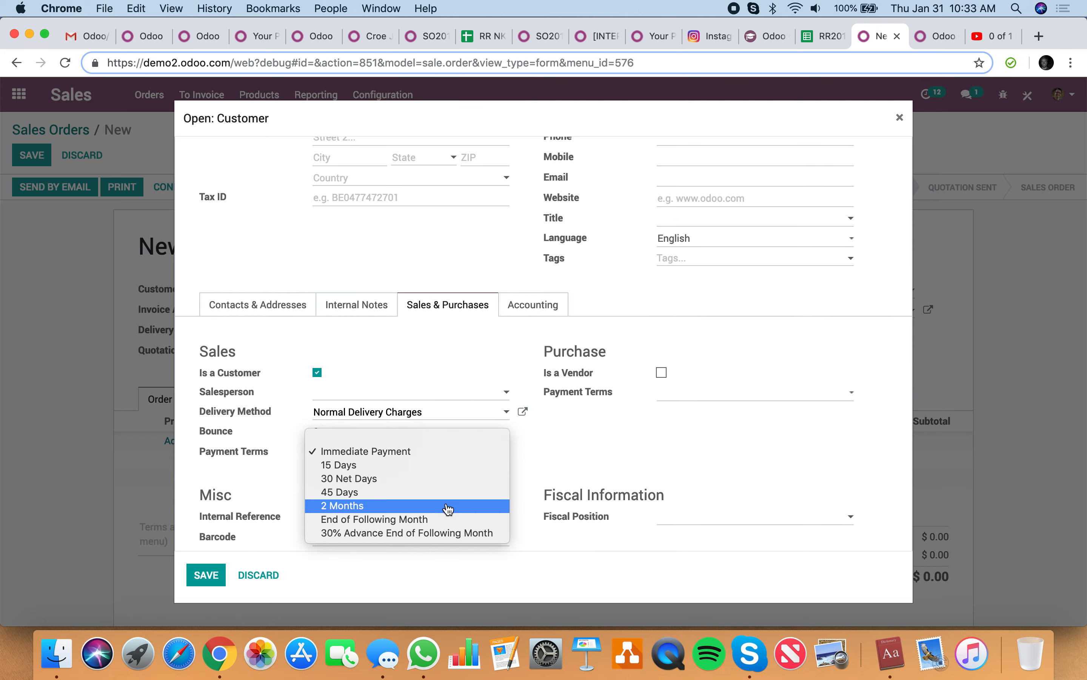
{"action": "left_click", "coordinate": [448, 508]}
{"action": "left_click", "coordinate": [220, 571]}
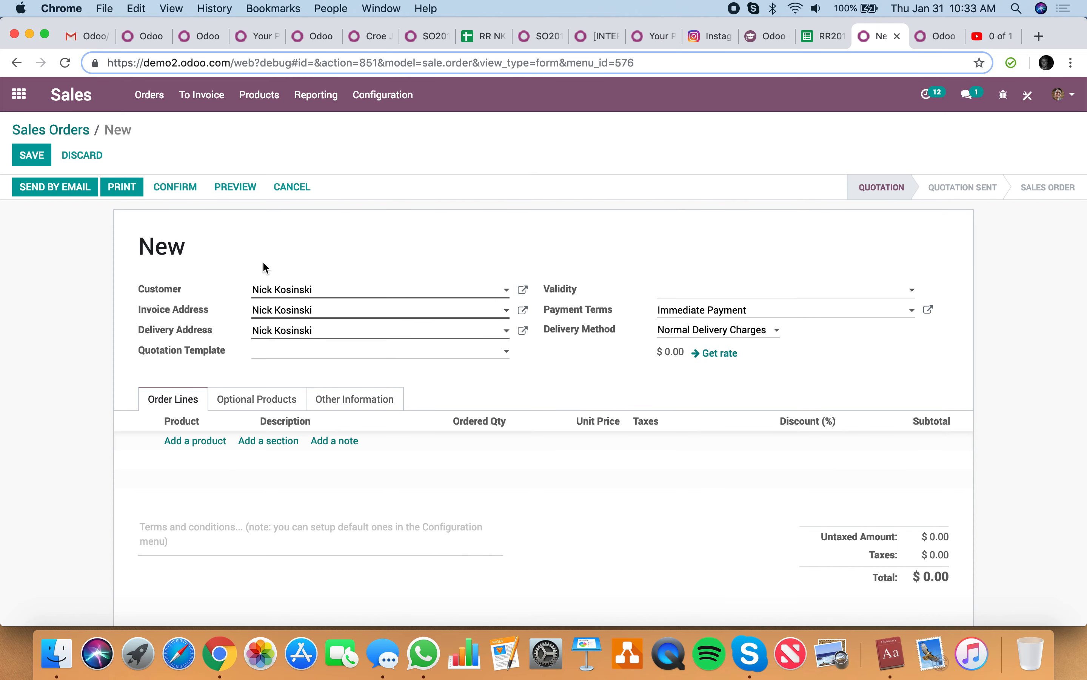
{"action": "left_click", "coordinate": [36, 153]}
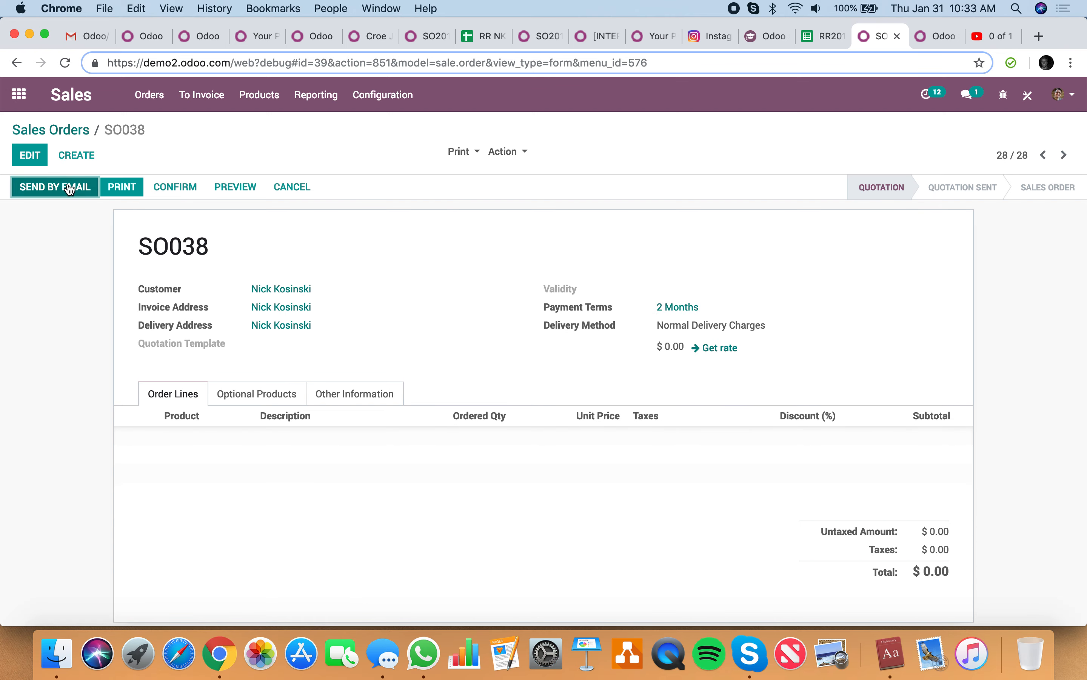
Start a new customer invoice for the same contact and examine its due date.
{"action": "left_click", "coordinate": [202, 95]}
{"action": "left_click", "coordinate": [18, 94]}
{"action": "type", "text": "invoice"}
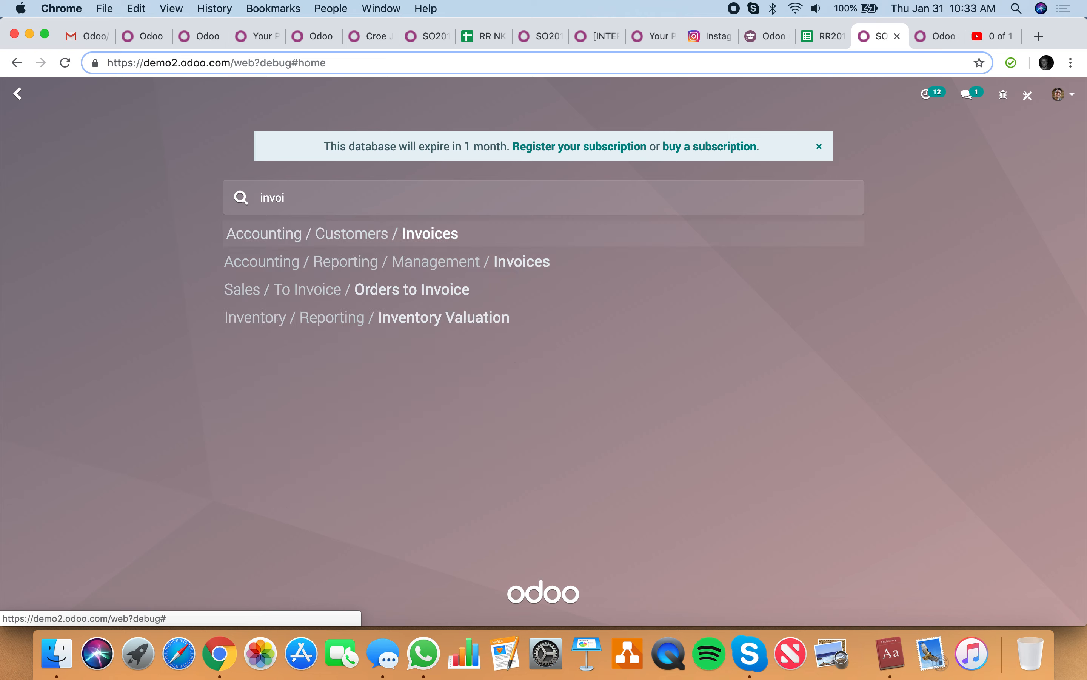
{"action": "key", "text": "Return"}
{"action": "left_click", "coordinate": [37, 157]}
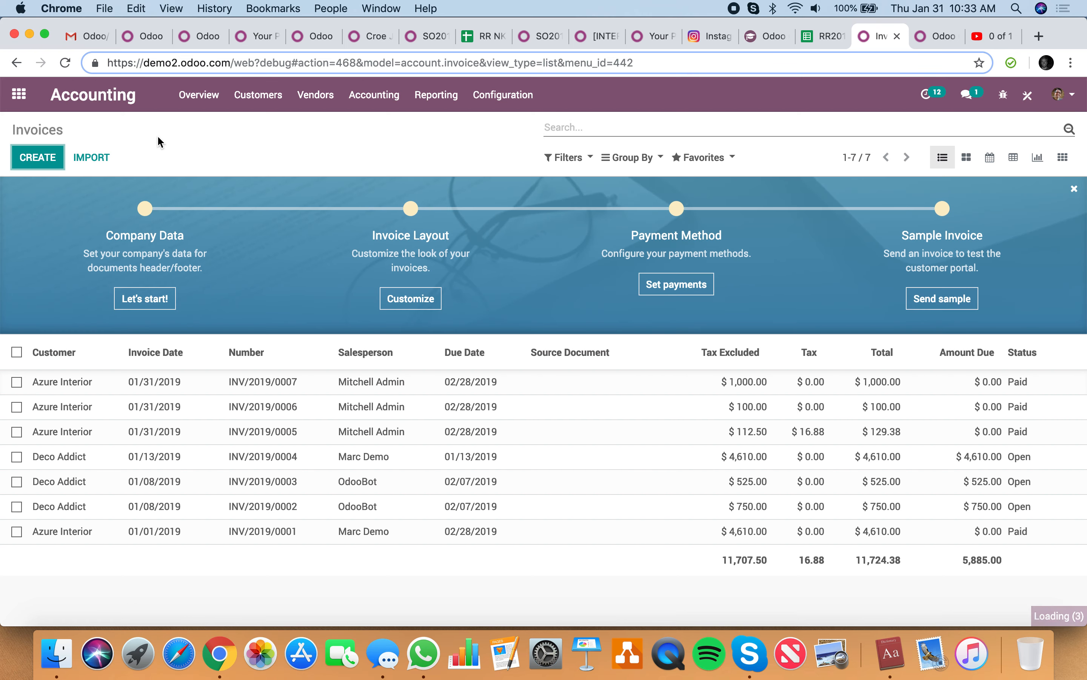
{"action": "type", "text": "nick"}
{"action": "left_click", "coordinate": [378, 309]}
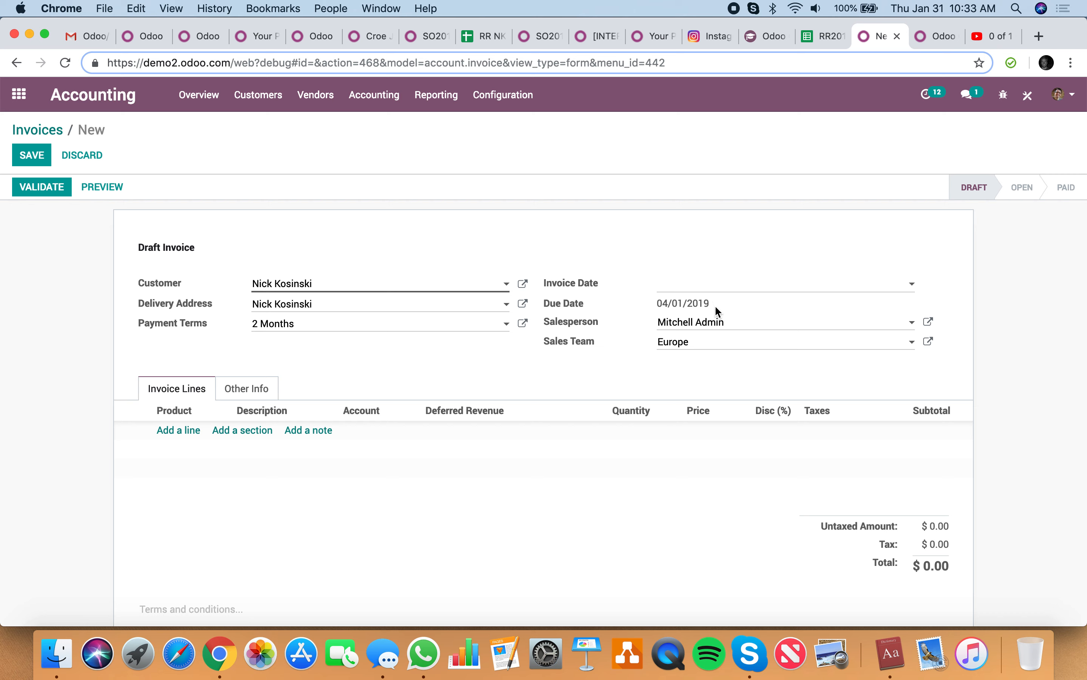
{"action": "left_click_drag", "start_coordinate": [718, 310], "coordinate": [657, 310]}
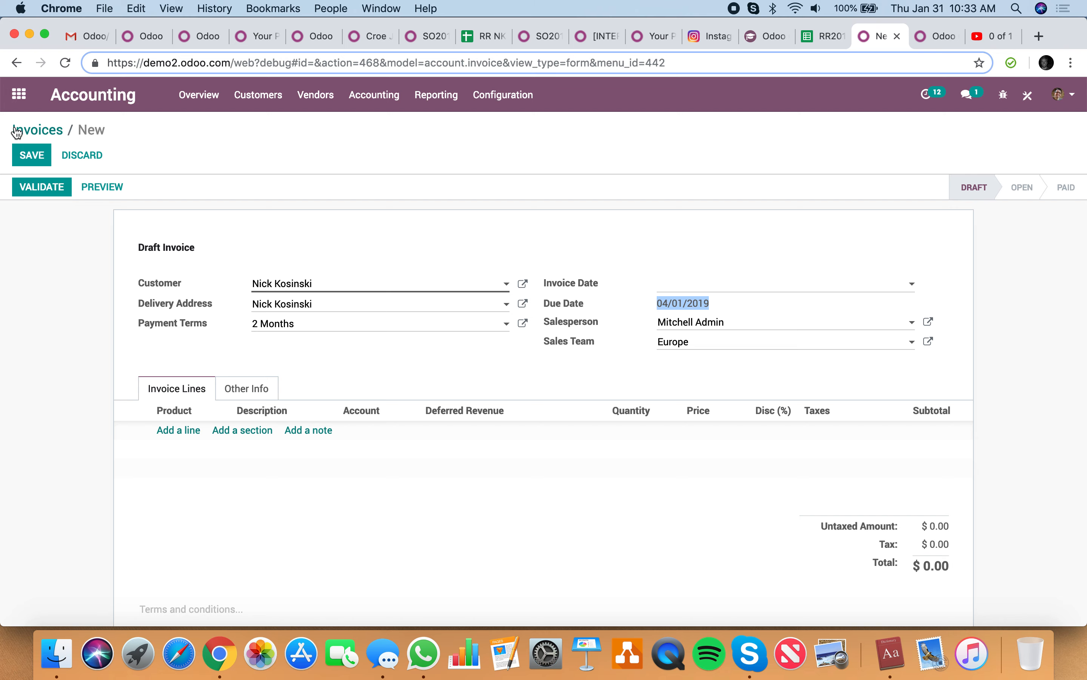
Discard the draft invoice and open the accounting list of payment terms.
{"action": "left_click", "coordinate": [18, 95]}
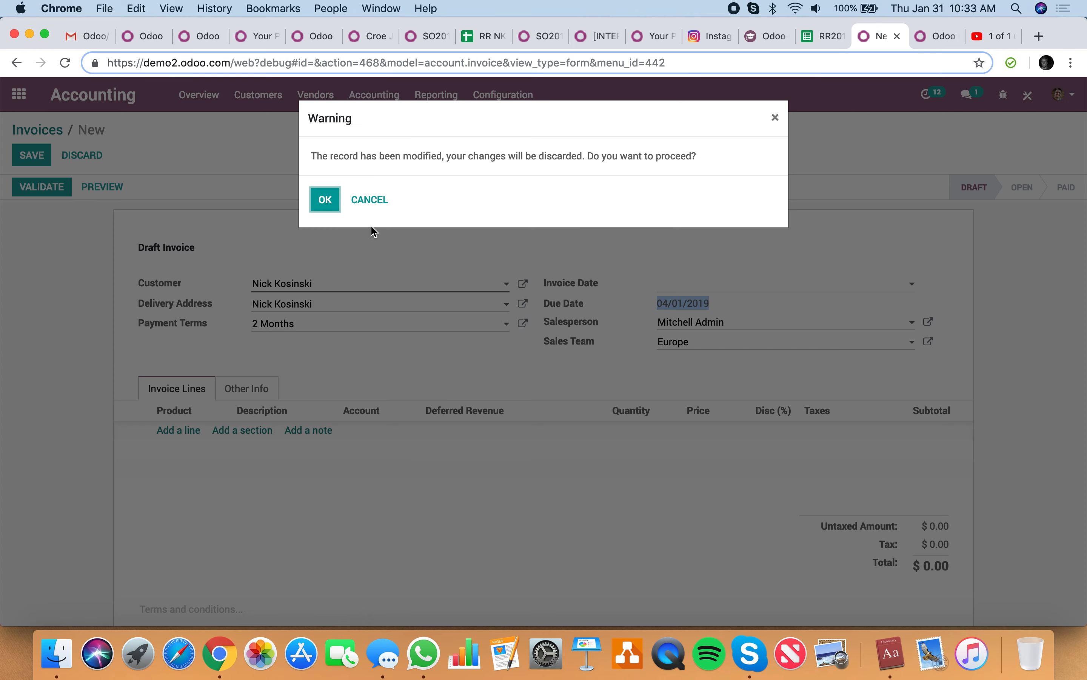
{"action": "left_click", "coordinate": [326, 199]}
{"action": "type", "text": "payme"}
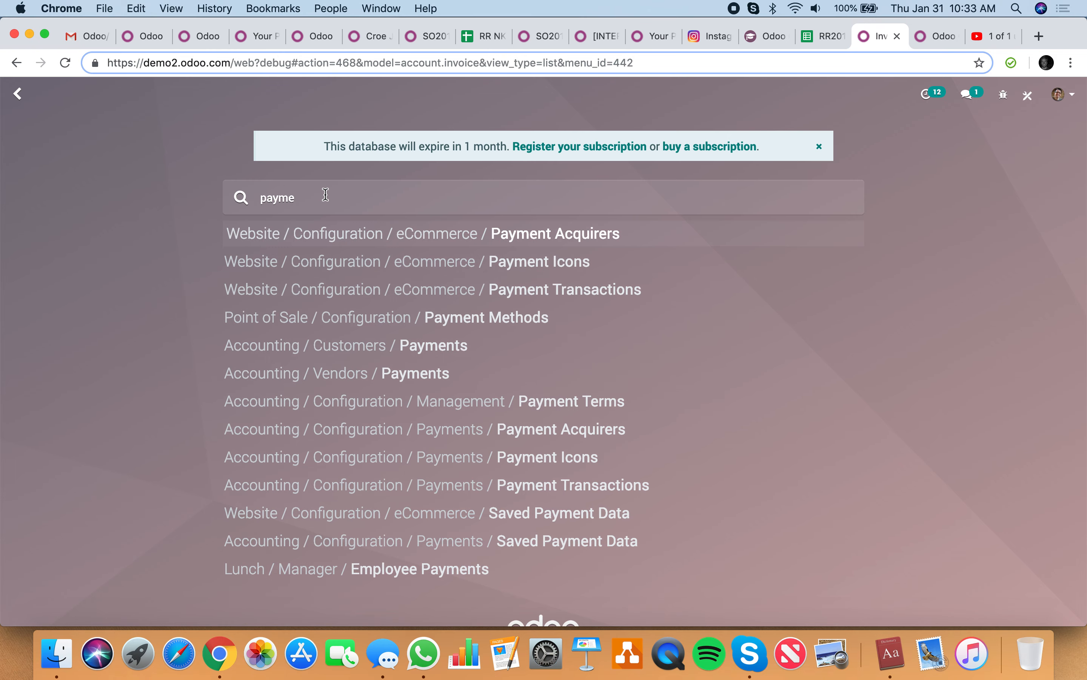
{"action": "type", "text": "nt"}
{"action": "key", "text": "Down"}
{"action": "key", "text": "Down"}
{"action": "key", "text": "Down"}
{"action": "key", "text": "Down"}
{"action": "key", "text": "Down"}
{"action": "key", "text": "Down"}
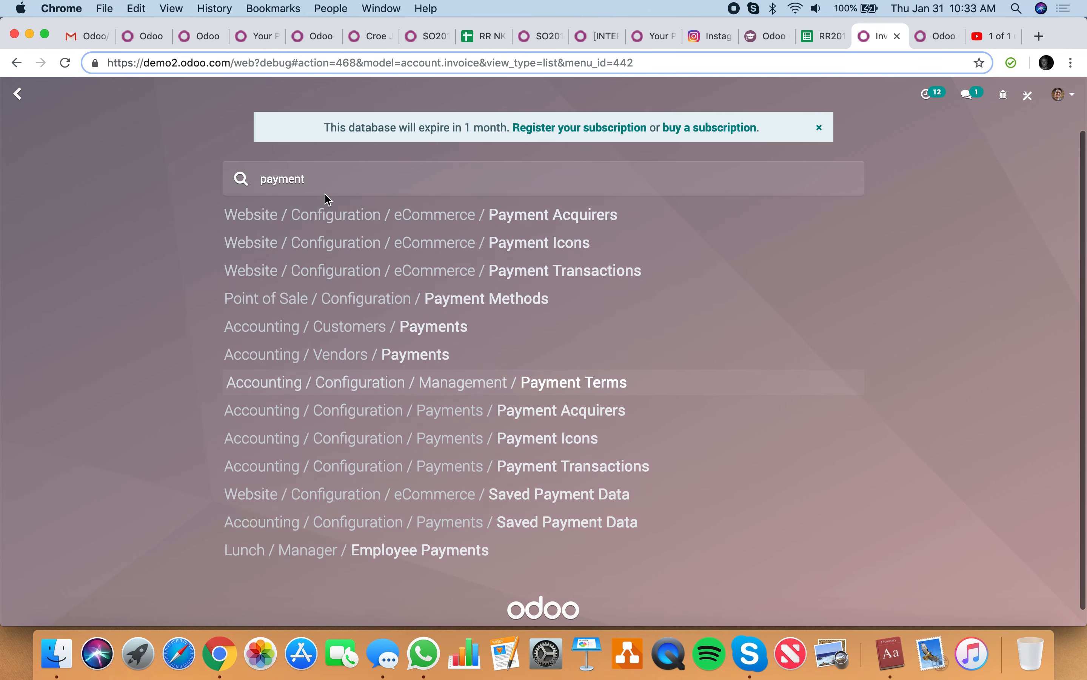
{"action": "key", "text": "Return"}
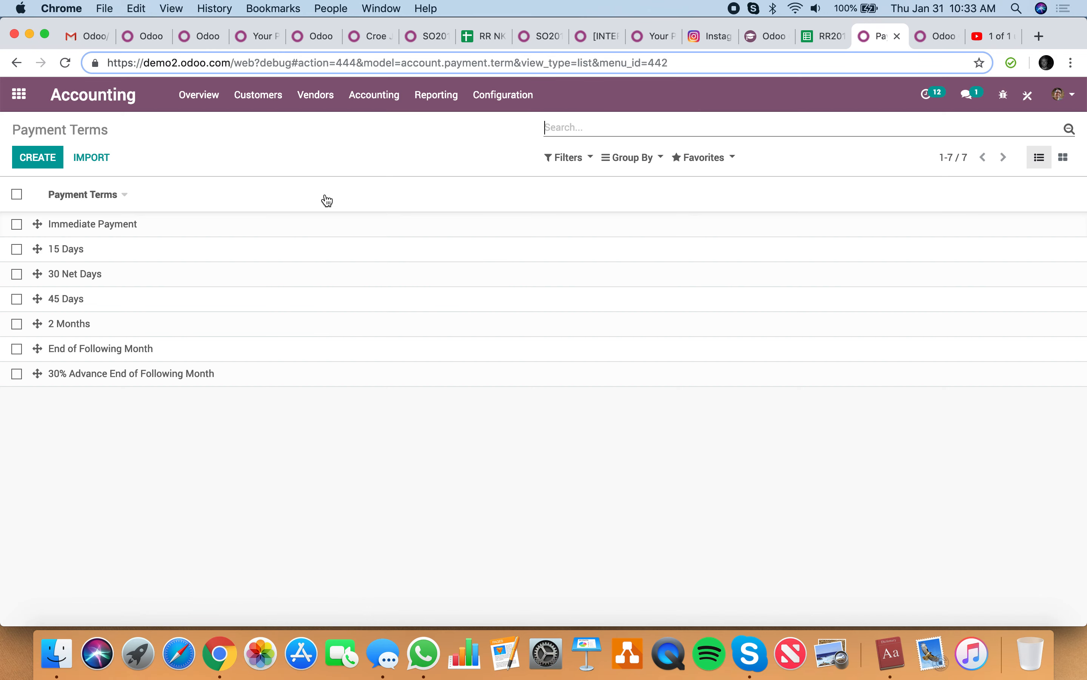
Create a payment term named Net 500 with a 50 percent line due 250 days after the invoice date, on day 1 of the month.
{"action": "left_click", "coordinate": [49, 165]}
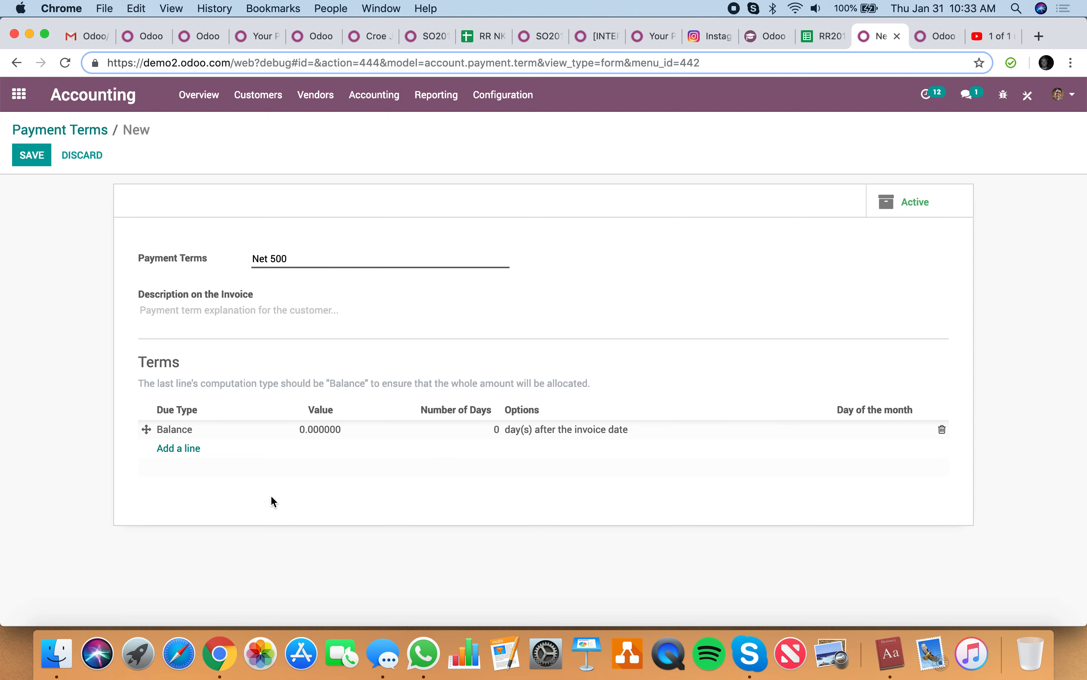
{"action": "left_click", "coordinate": [205, 432]}
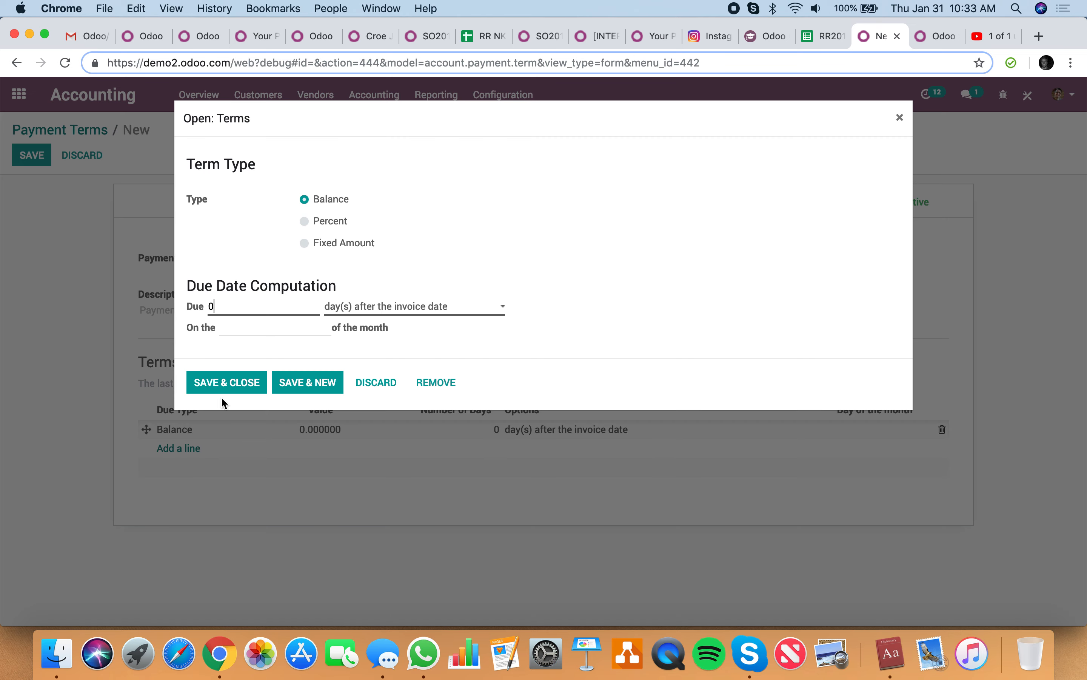
{"action": "left_click", "coordinate": [323, 222]}
{"action": "left_click", "coordinate": [609, 212]}
{"action": "type", "text": "50"}
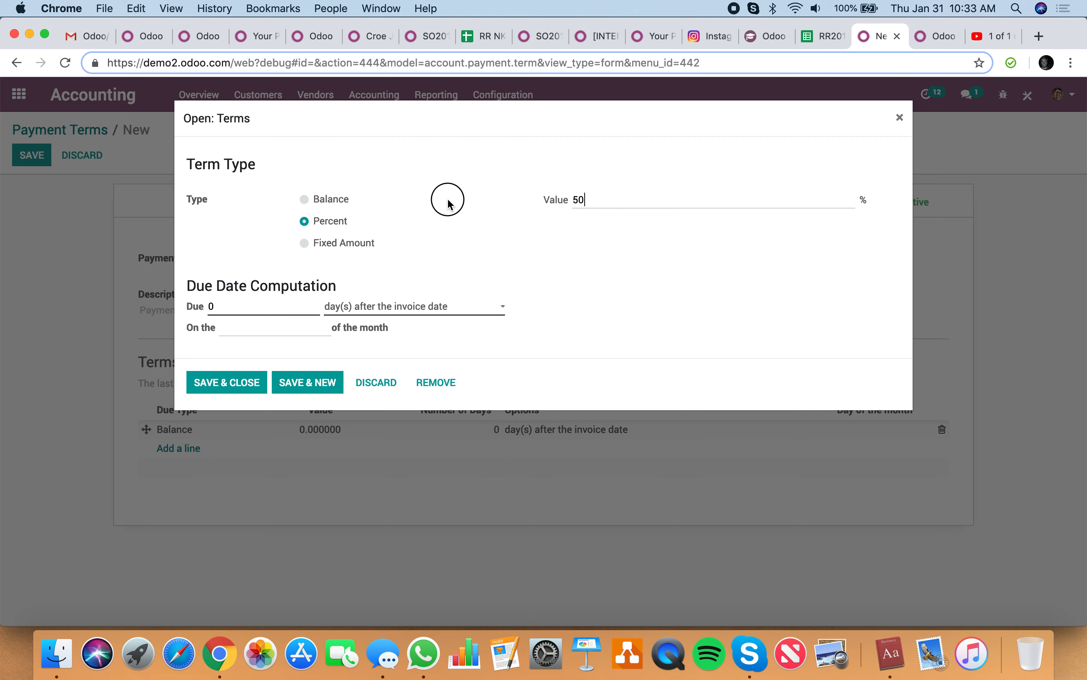
{"action": "left_click", "coordinate": [303, 314]}
{"action": "left_click", "coordinate": [288, 331]}
{"action": "type", "text": "1"}
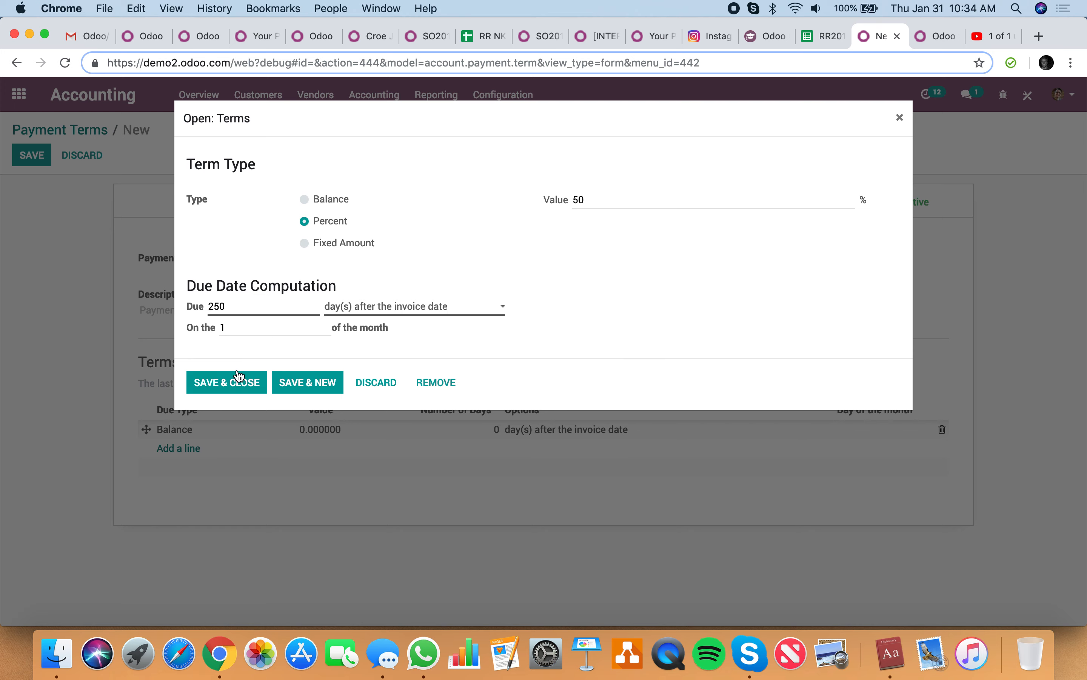
{"action": "left_click", "coordinate": [238, 392]}
Add a Balance line due 500 days after the invoice date and save the payment term.
{"action": "left_click", "coordinate": [203, 452]}
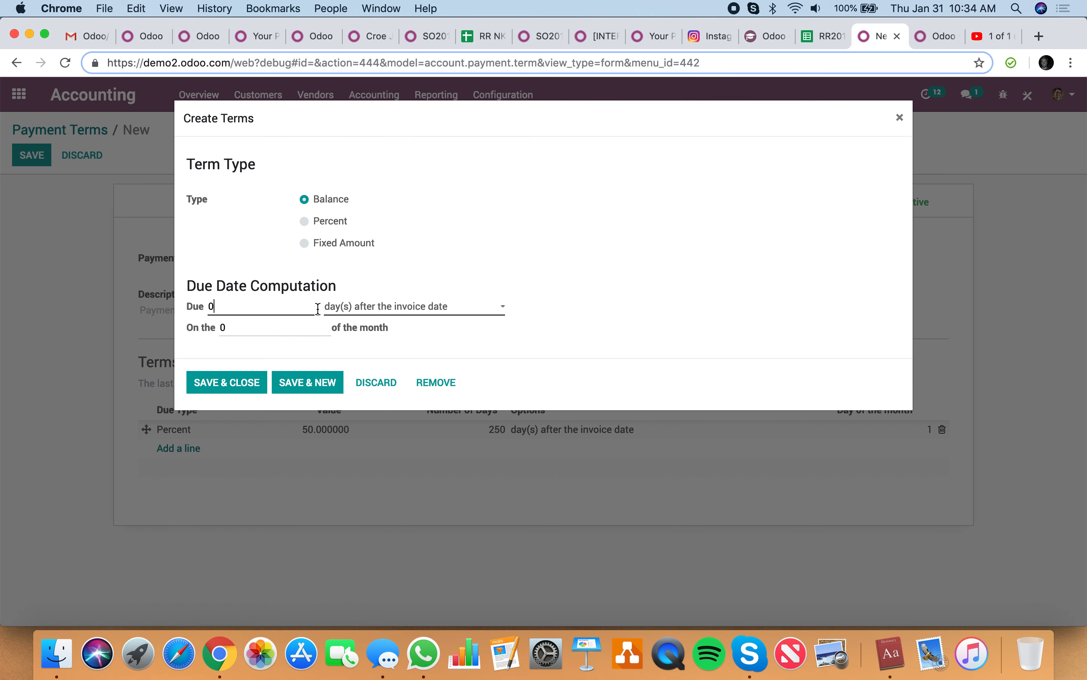
{"action": "left_click", "coordinate": [347, 309]}
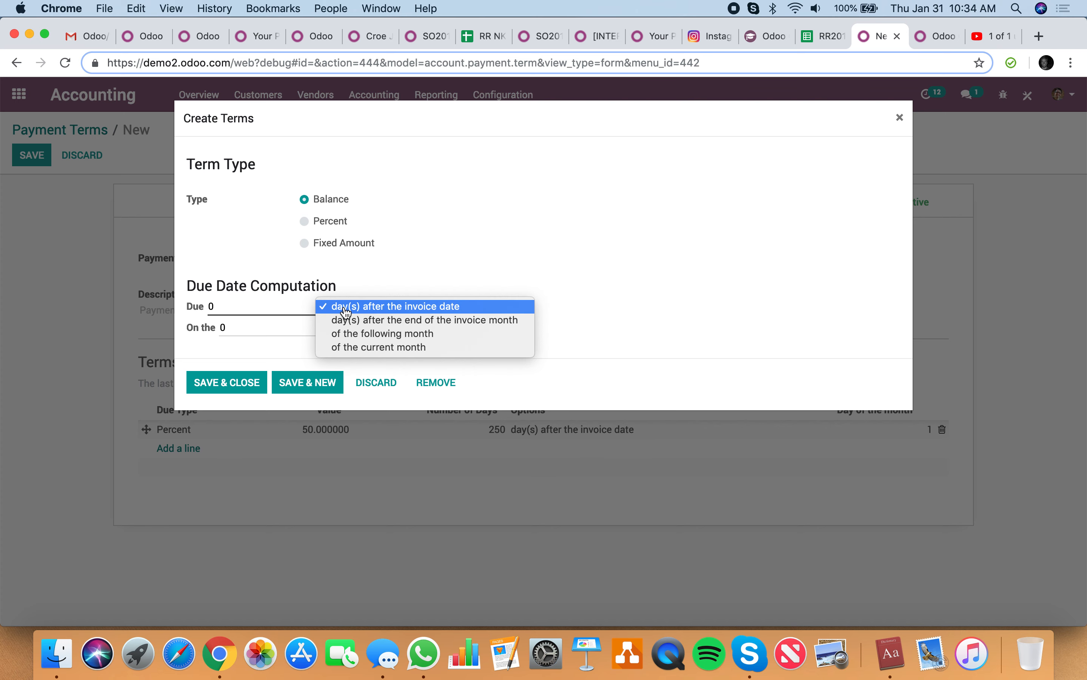
{"action": "left_click", "coordinate": [346, 309]}
{"action": "double_click", "coordinate": [260, 313]}
{"action": "type", "text": "25"}
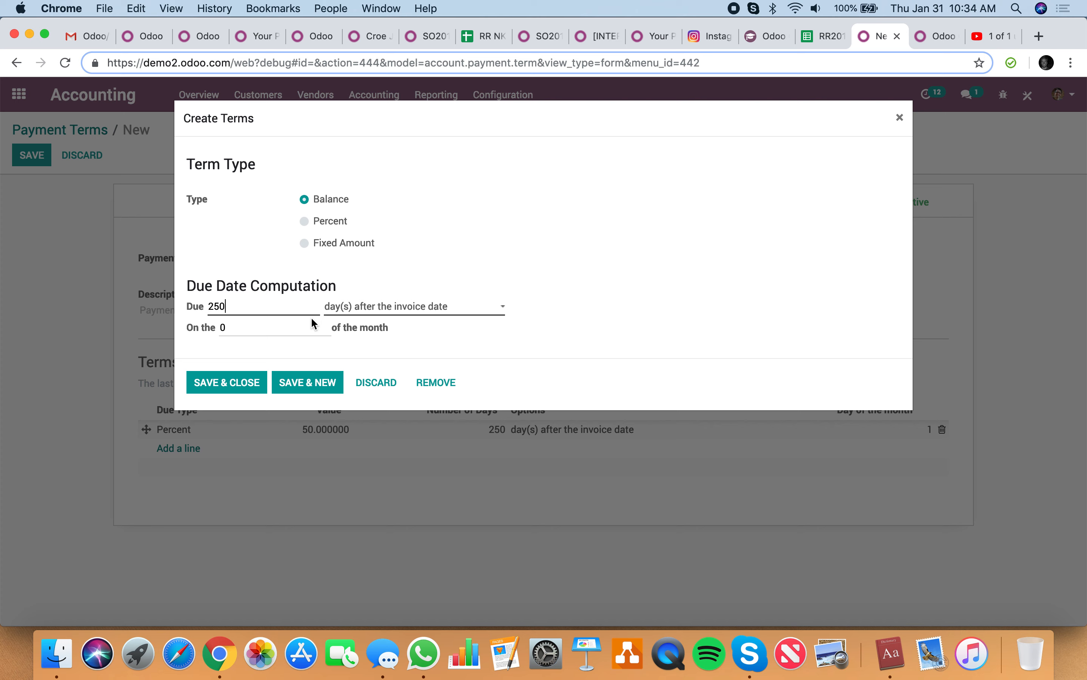
{"action": "left_click", "coordinate": [409, 310]}
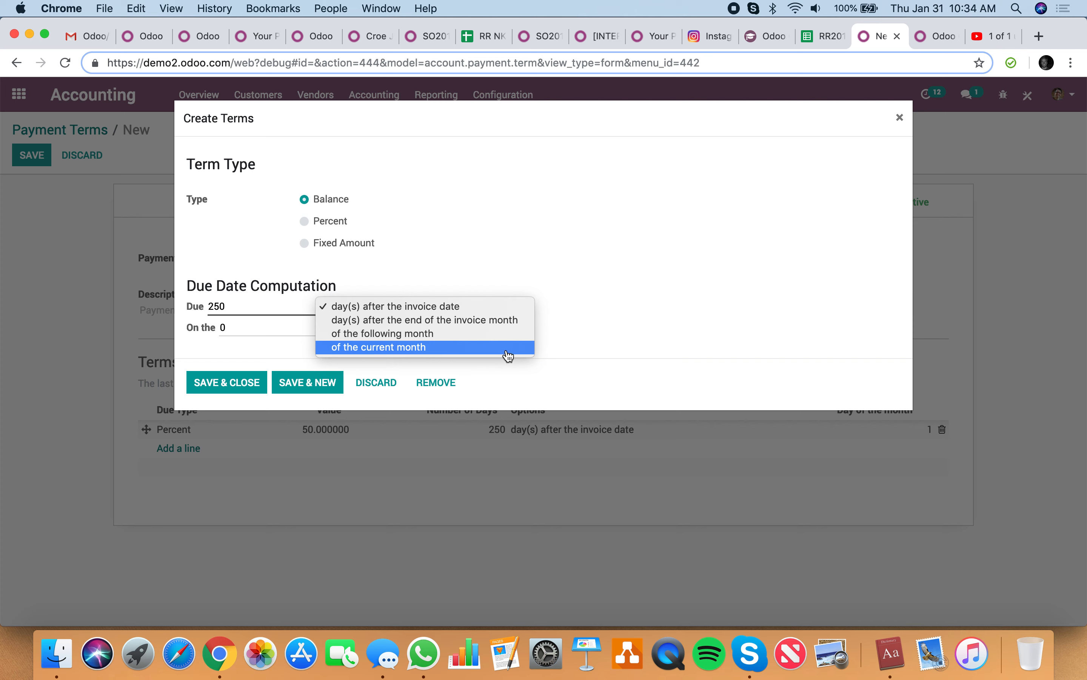
{"action": "left_click", "coordinate": [493, 312]}
{"action": "double_click", "coordinate": [237, 305]}
{"action": "type", "text": "59"}
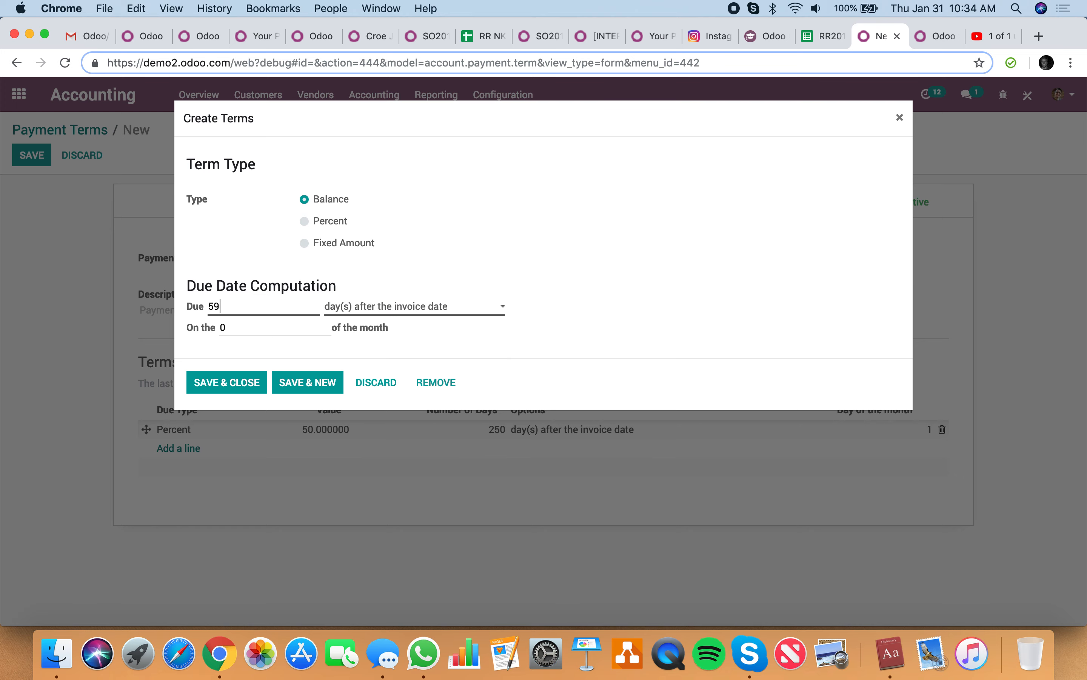
{"action": "left_click", "coordinate": [214, 377]}
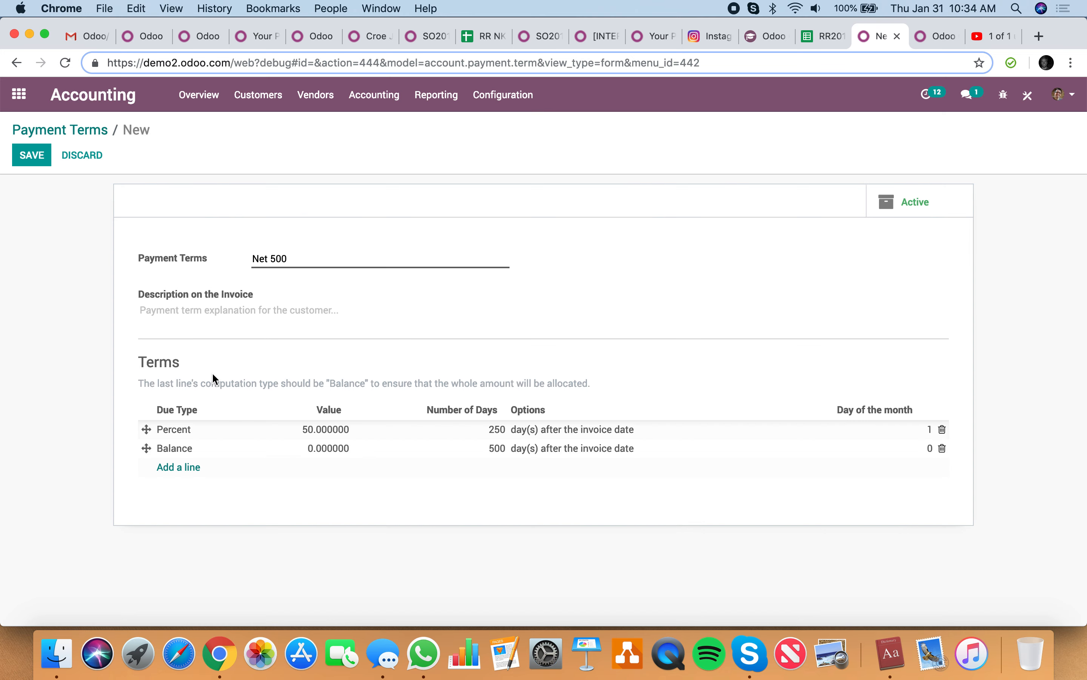
{"action": "left_click", "coordinate": [28, 155]}
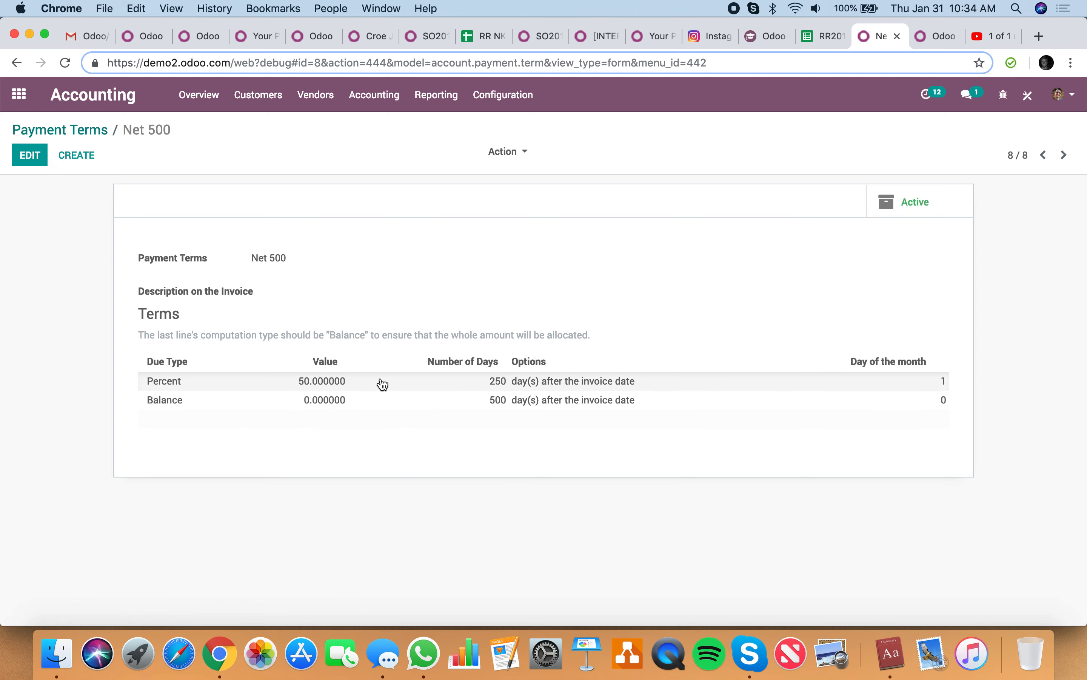
Create a new customer invoice and choose Azure Interior as the customer.
{"action": "left_click", "coordinate": [254, 96]}
{"action": "left_click", "coordinate": [251, 145]}
{"action": "left_click", "coordinate": [256, 97]}
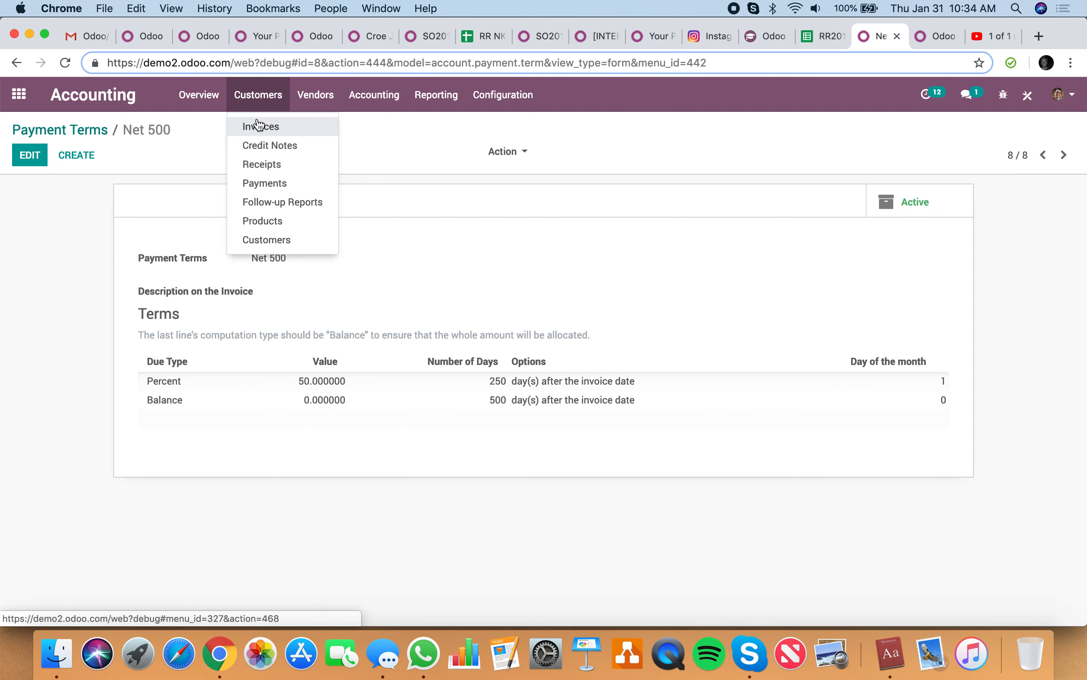
{"action": "left_click", "coordinate": [257, 125]}
{"action": "left_click", "coordinate": [38, 157]}
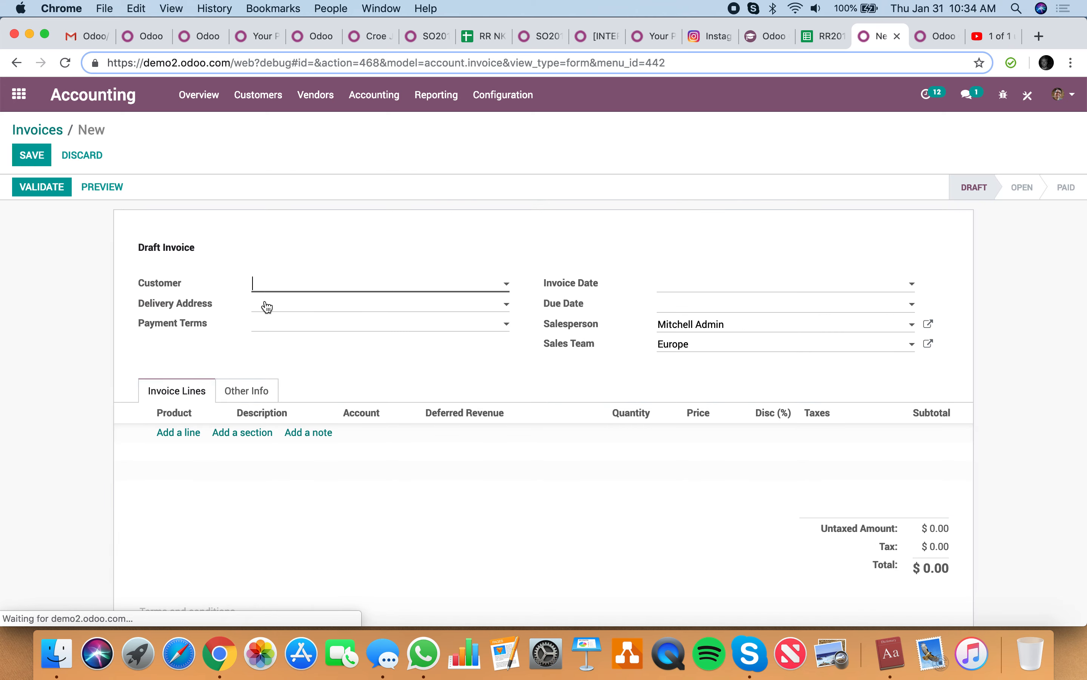
{"action": "left_click", "coordinate": [374, 288]}
{"action": "left_click", "coordinate": [369, 305]}
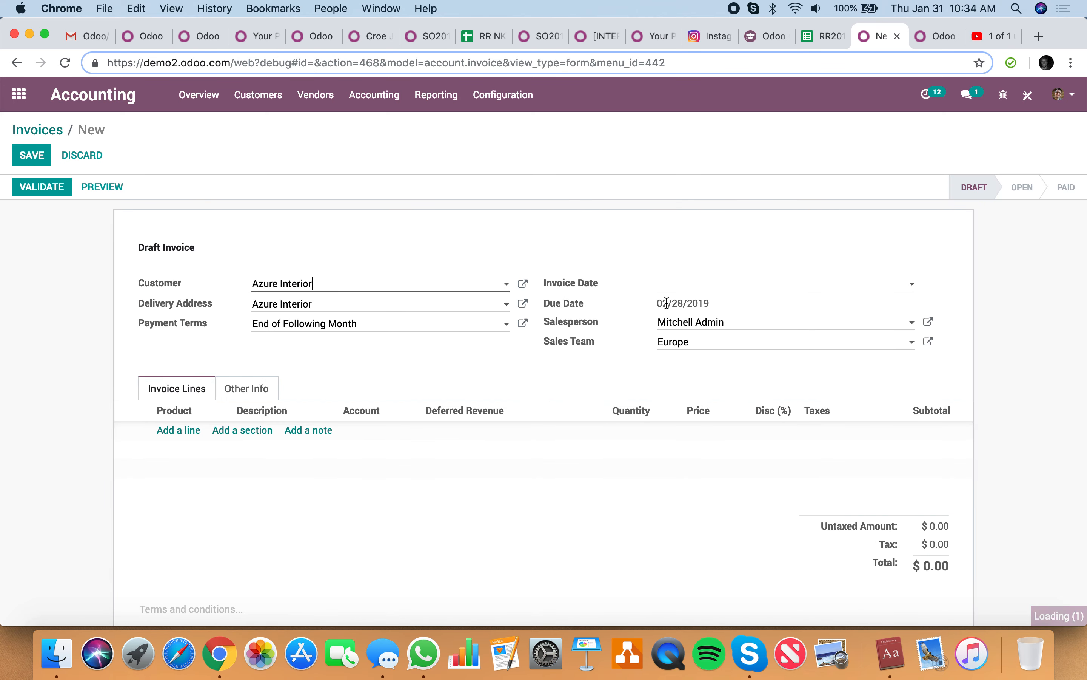
Set the customer's sales payment terms to Net 500 in the customer record, save it, and check the invoice due date.
{"action": "left_click", "coordinate": [523, 284]}
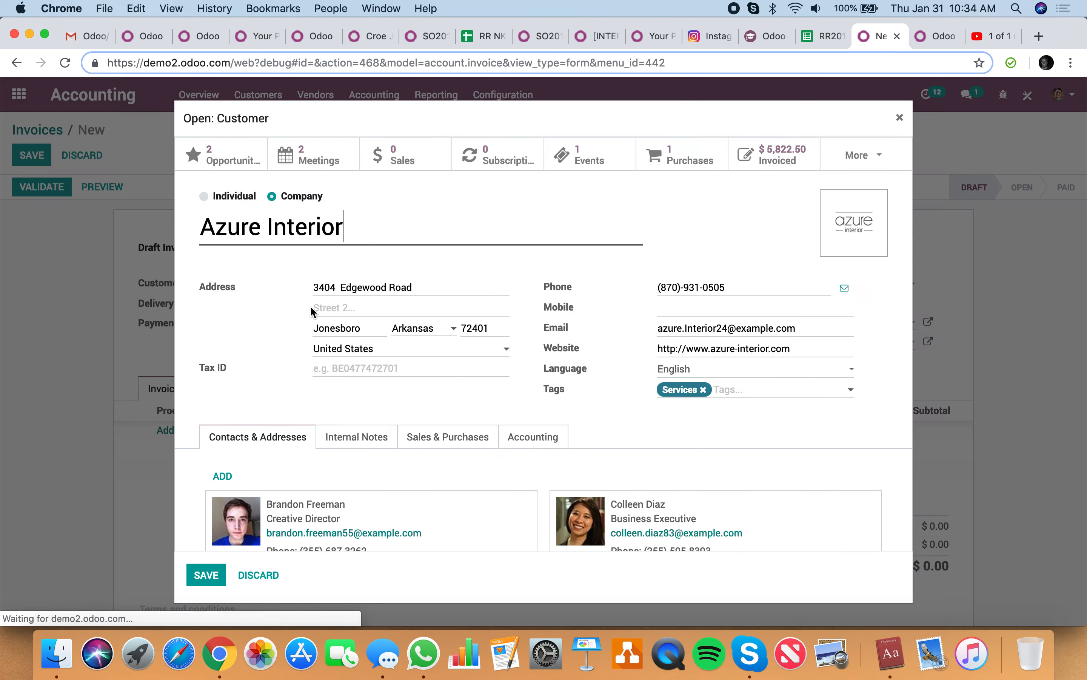
{"action": "left_click", "coordinate": [416, 437]}
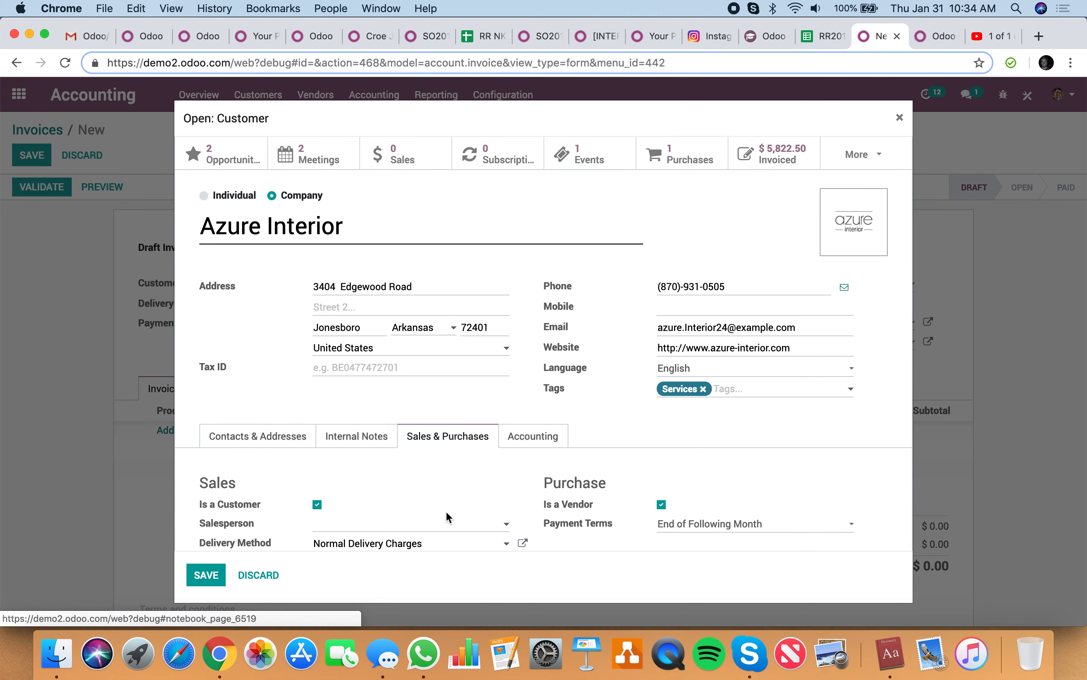
{"action": "scroll", "coordinate": [445, 510], "scroll_direction": "down", "scroll_amount": 5}
{"action": "left_click", "coordinate": [390, 324]}
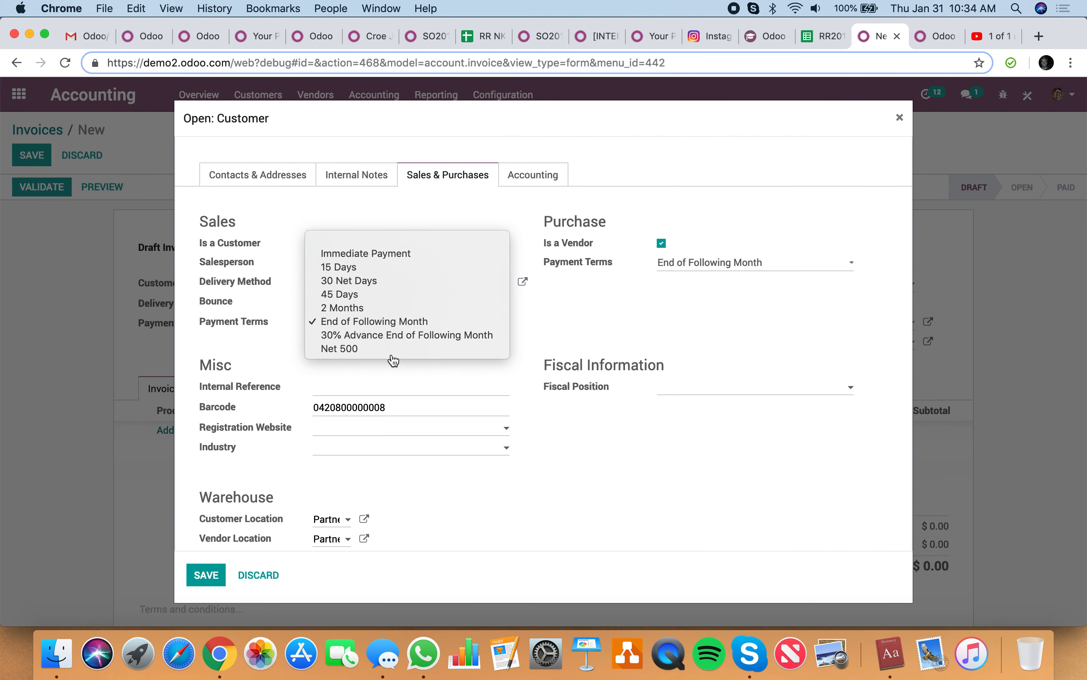
{"action": "left_click", "coordinate": [391, 349]}
{"action": "left_click", "coordinate": [207, 573]}
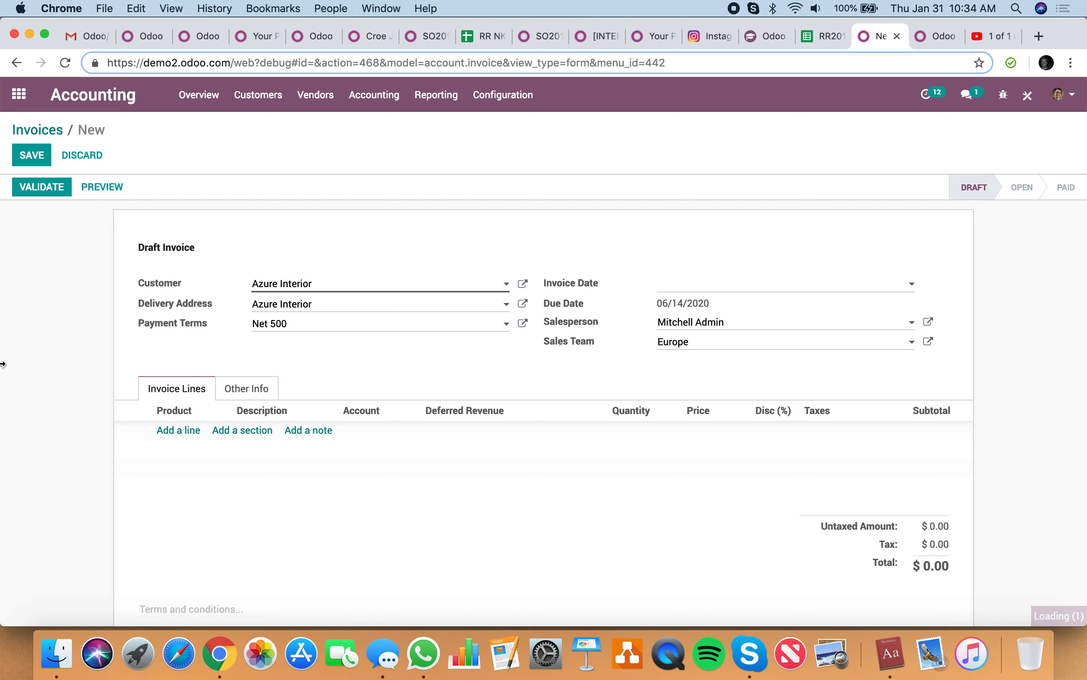
{"action": "left_click_drag", "start_coordinate": [714, 305], "coordinate": [656, 306]}
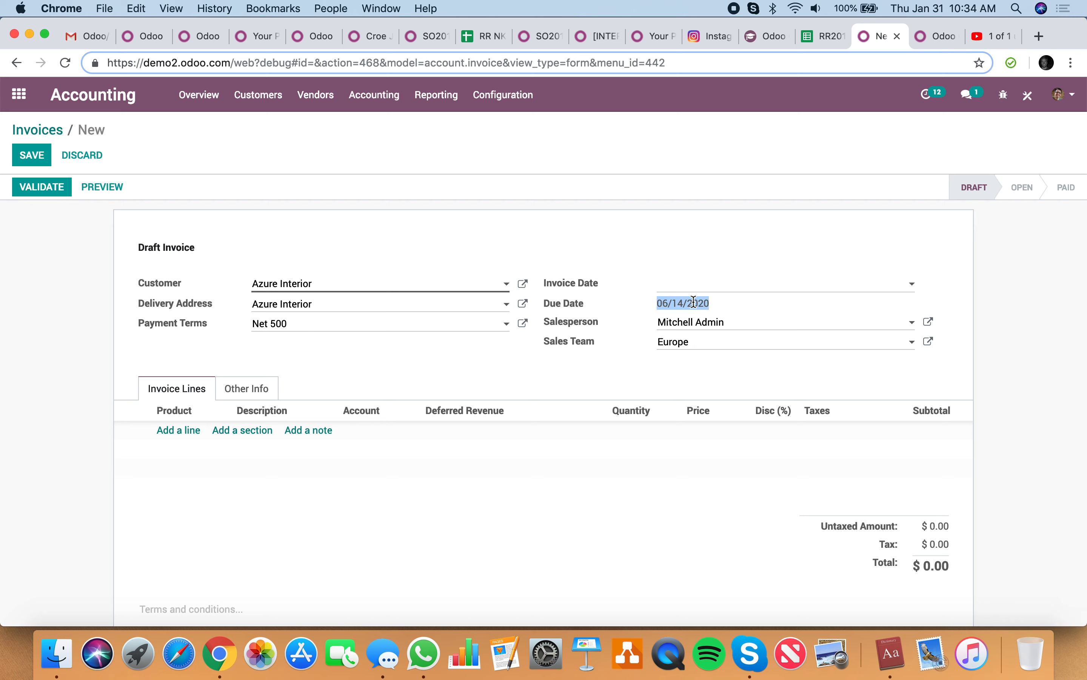
Add a [CONS_0001] Whiteboard Pen line priced at 500 to the invoice, then save and validate it.
{"action": "left_click", "coordinate": [194, 433]}
{"action": "left_click", "coordinate": [198, 454]}
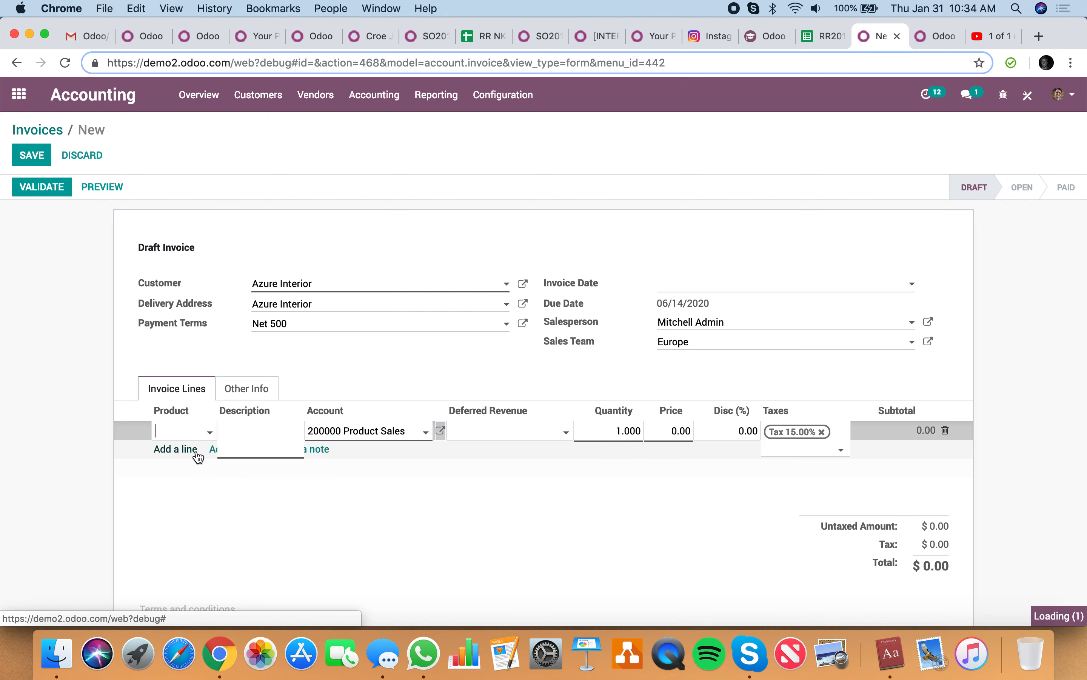
{"action": "double_click", "coordinate": [660, 425]}
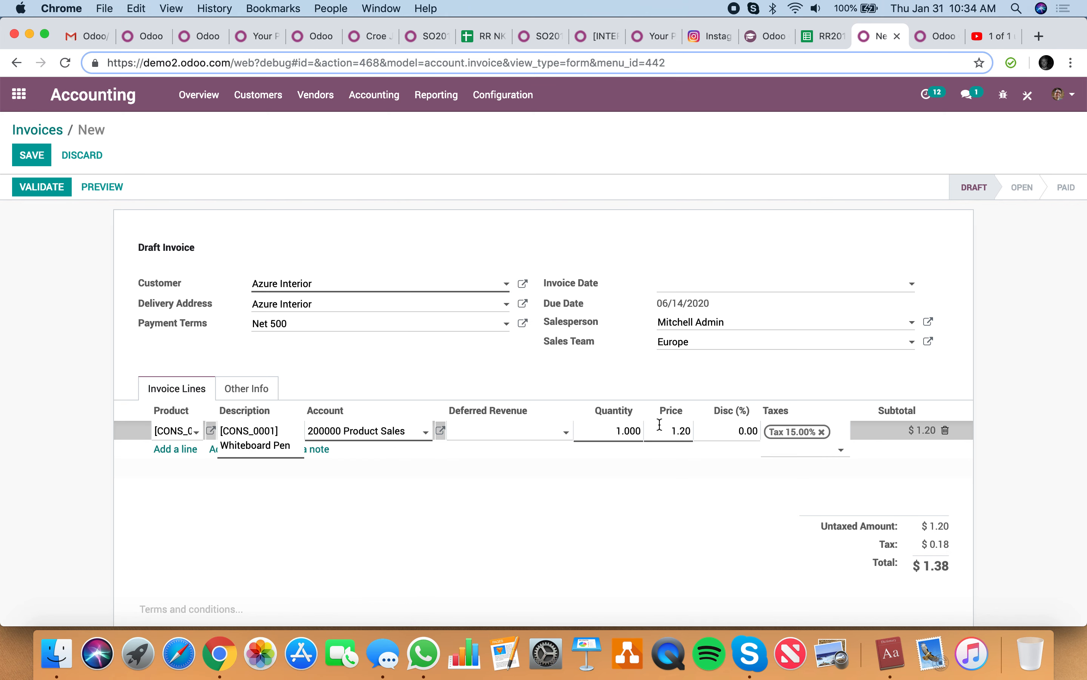
{"action": "type", "text": "500"}
{"action": "left_click", "coordinate": [655, 514]}
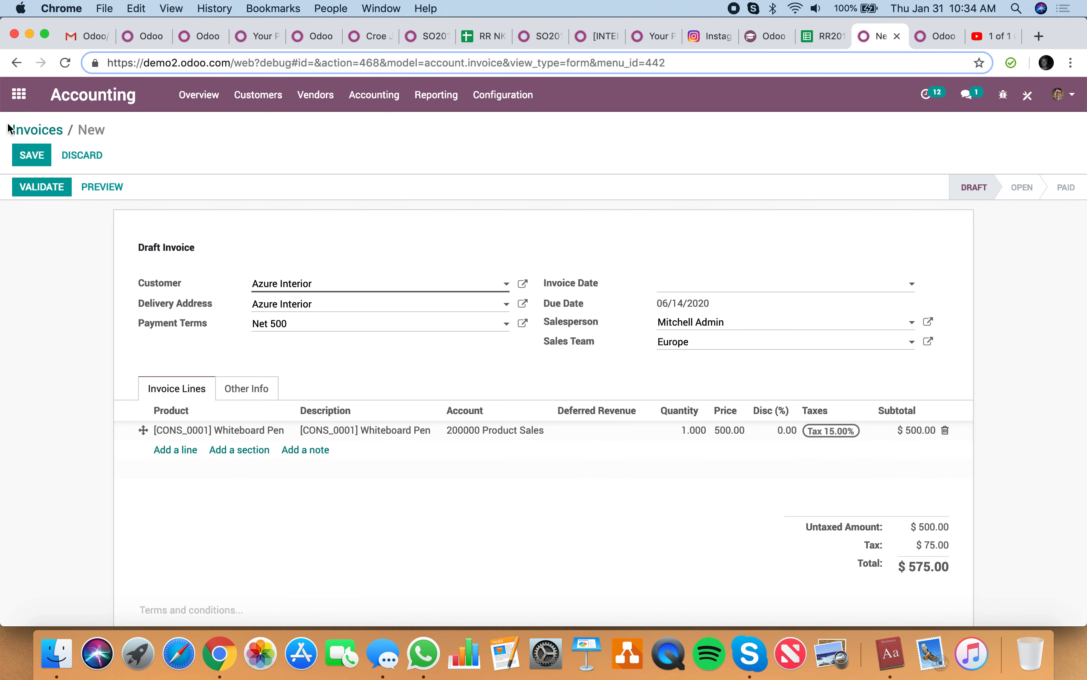
{"action": "left_click", "coordinate": [30, 157]}
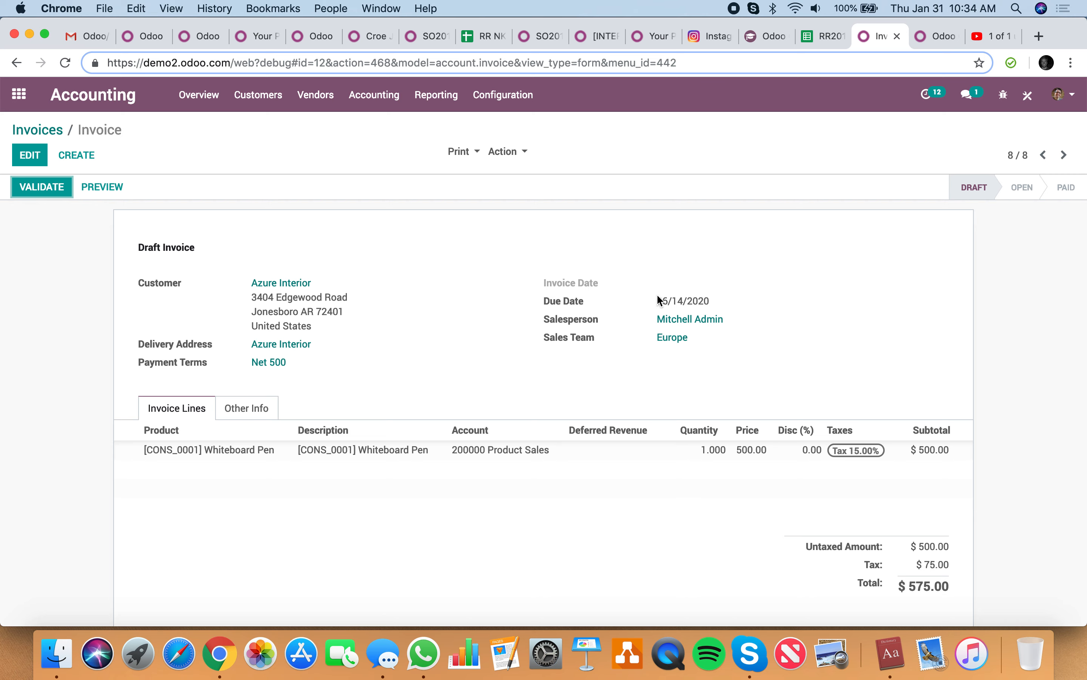
{"action": "left_click", "coordinate": [61, 195]}
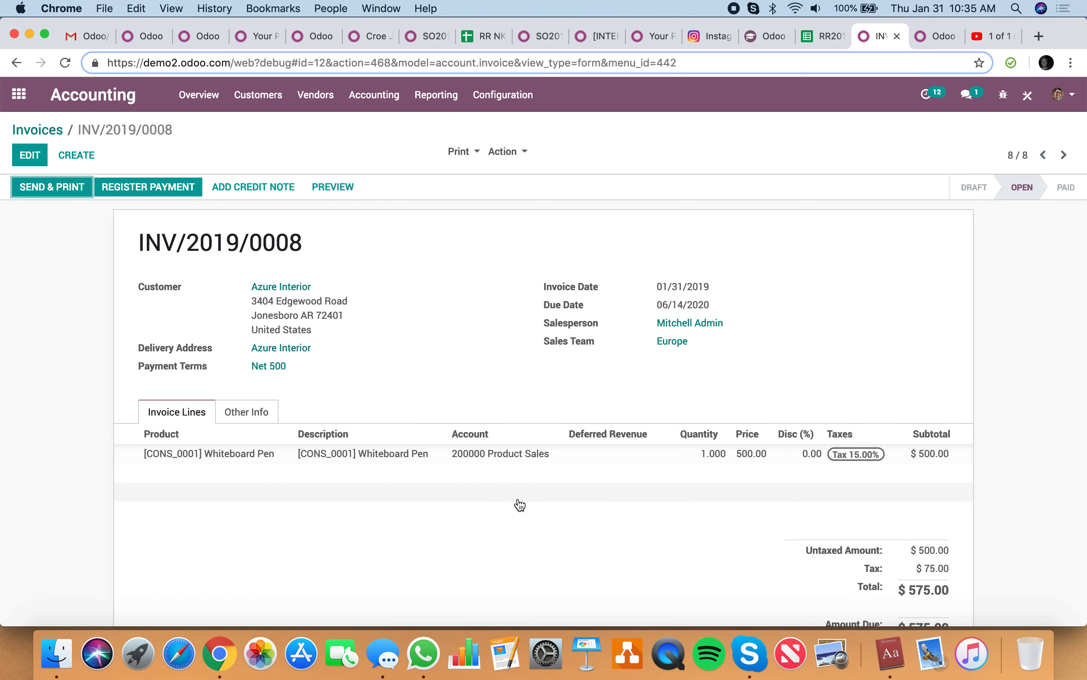
Register a partial payment of $300 in the Bank (USD) journal, keeping the payment difference open.
{"action": "left_click", "coordinate": [156, 191]}
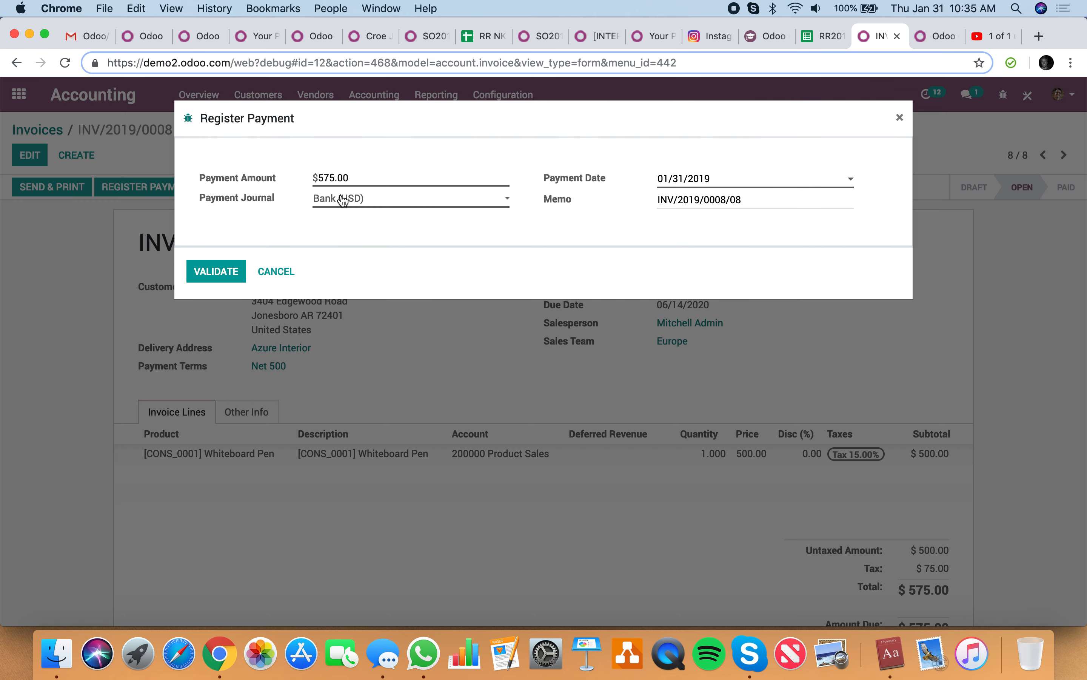
{"action": "left_click_drag", "start_coordinate": [372, 184], "coordinate": [207, 155]}
{"action": "type", "text": "2"}
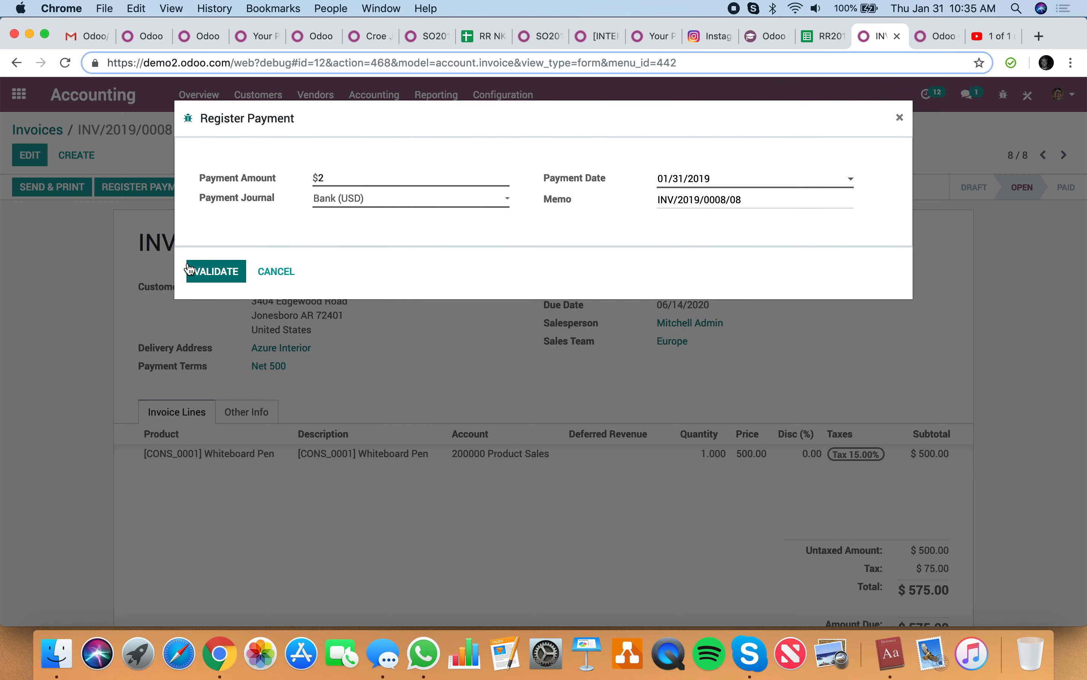
{"action": "type", "text": "8"}
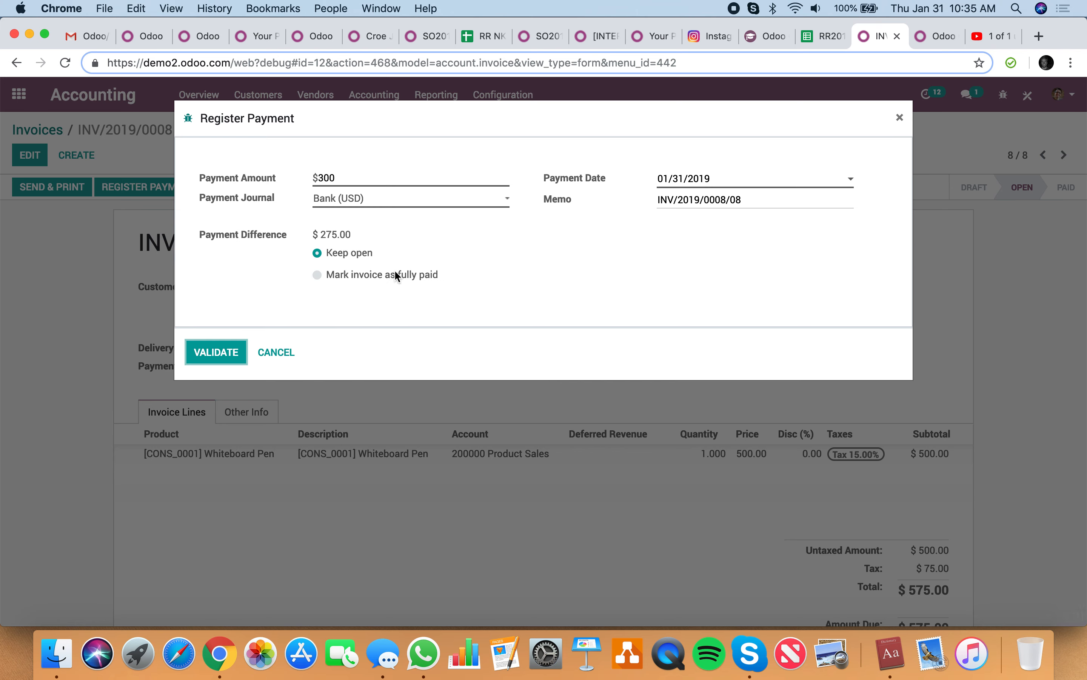
{"action": "left_click", "coordinate": [220, 353]}
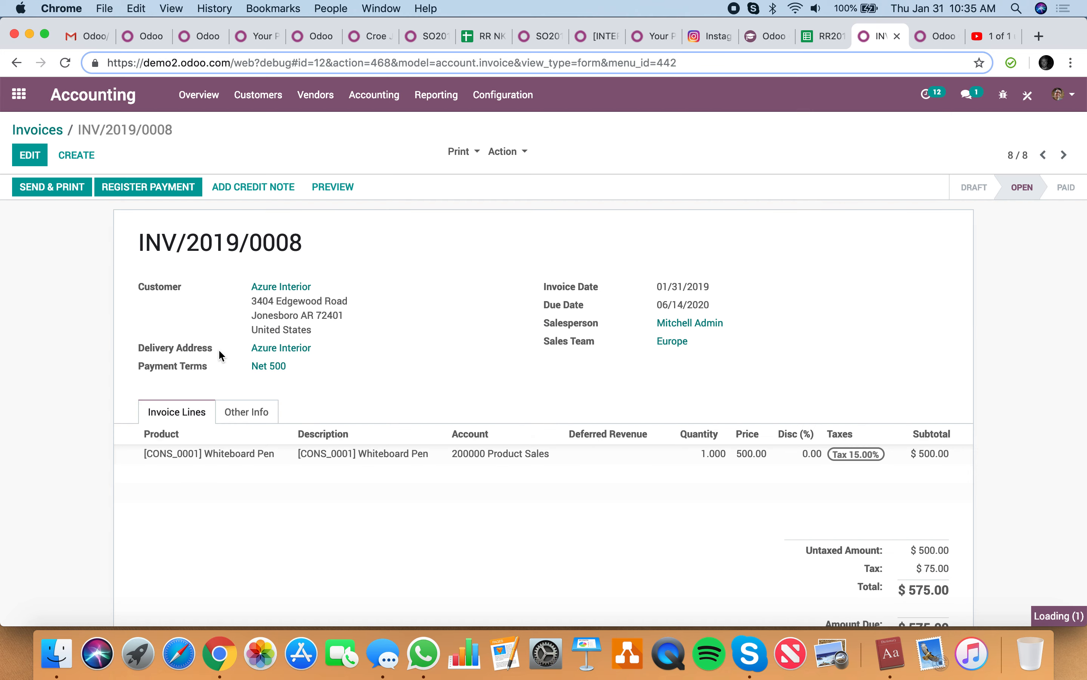
Review the invoice's payment totals and apply the $275.00 outstanding credit to the amount due.
{"action": "scroll", "coordinate": [880, 469], "scroll_direction": "down", "scroll_amount": 3}
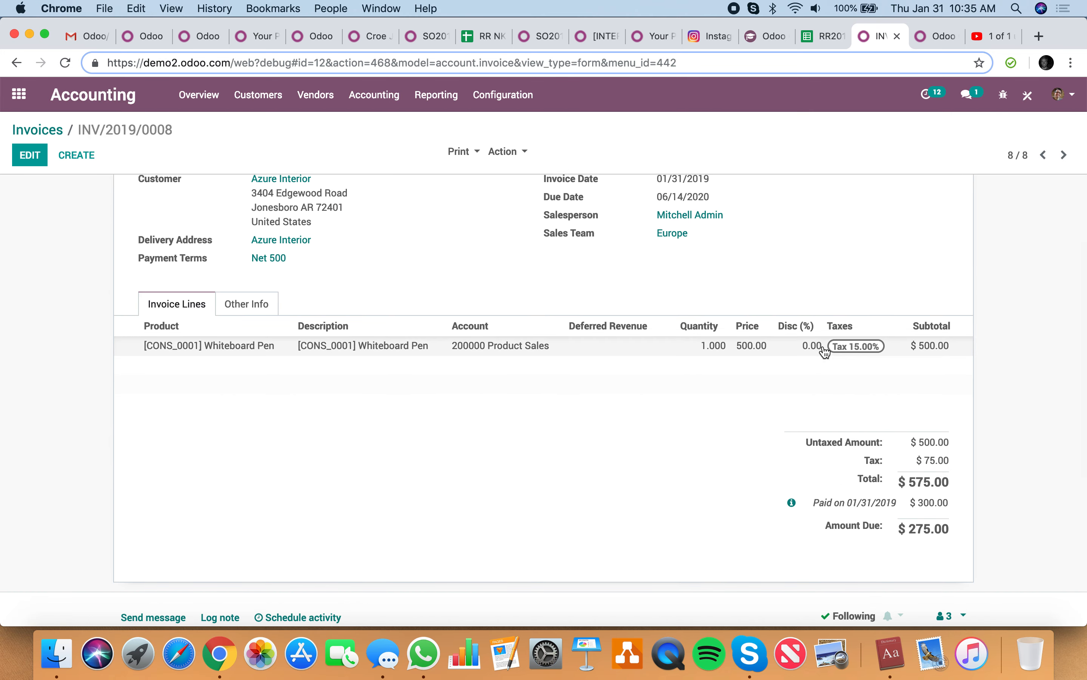
{"action": "scroll", "coordinate": [564, 298], "scroll_direction": "up", "scroll_amount": 3}
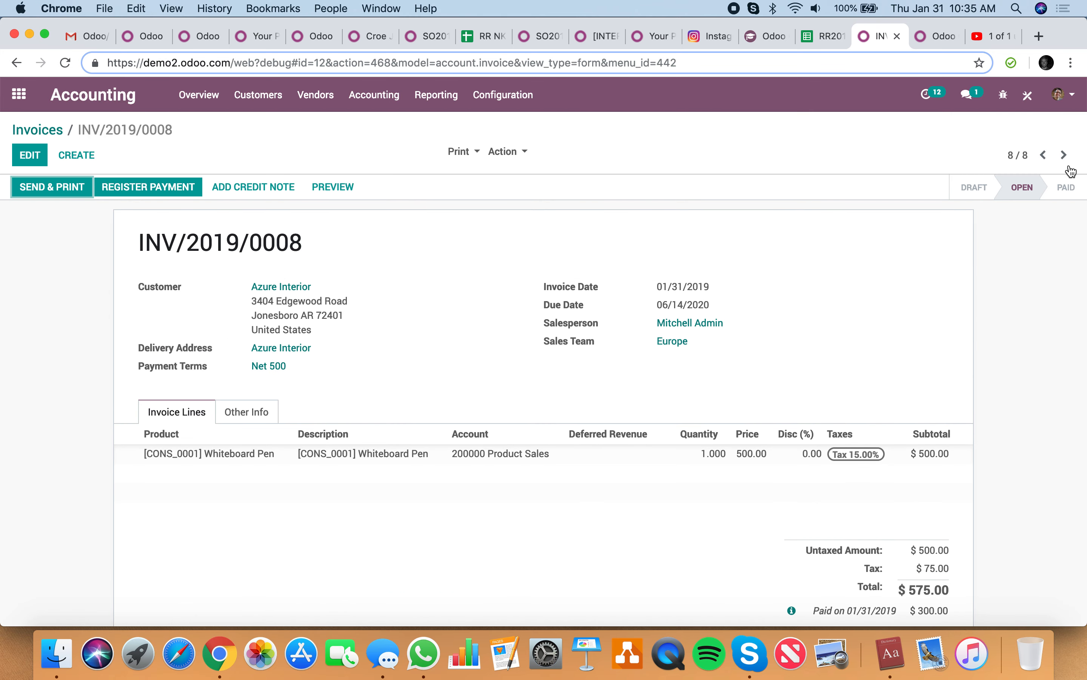
{"action": "scroll", "coordinate": [932, 493], "scroll_direction": "down", "scroll_amount": 4}
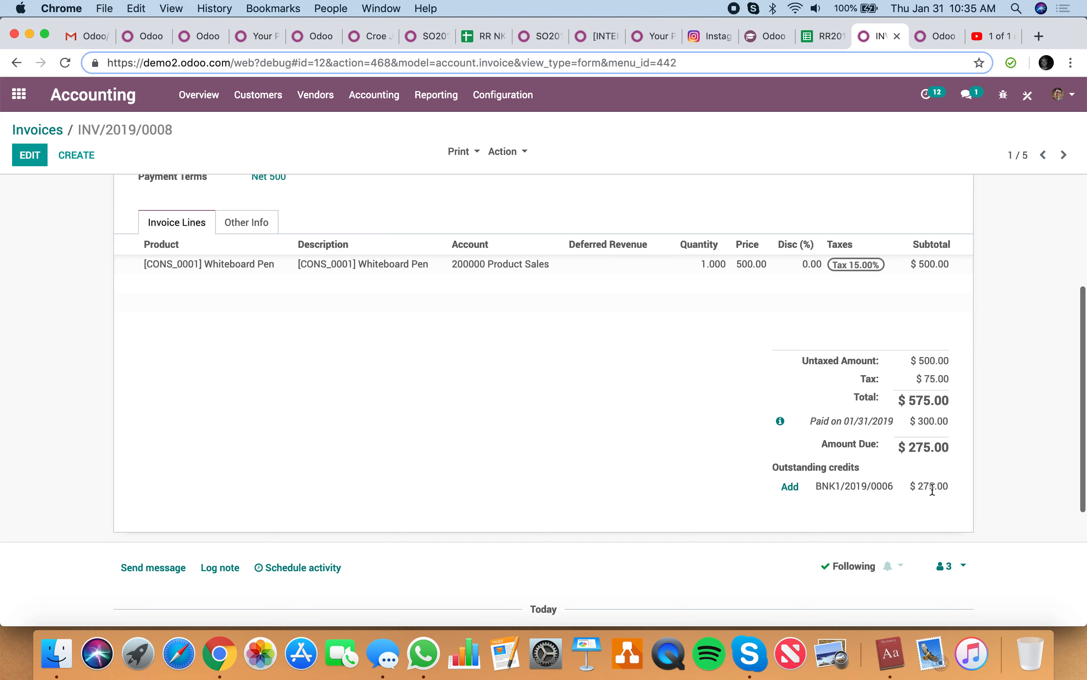
{"action": "left_click", "coordinate": [794, 489]}
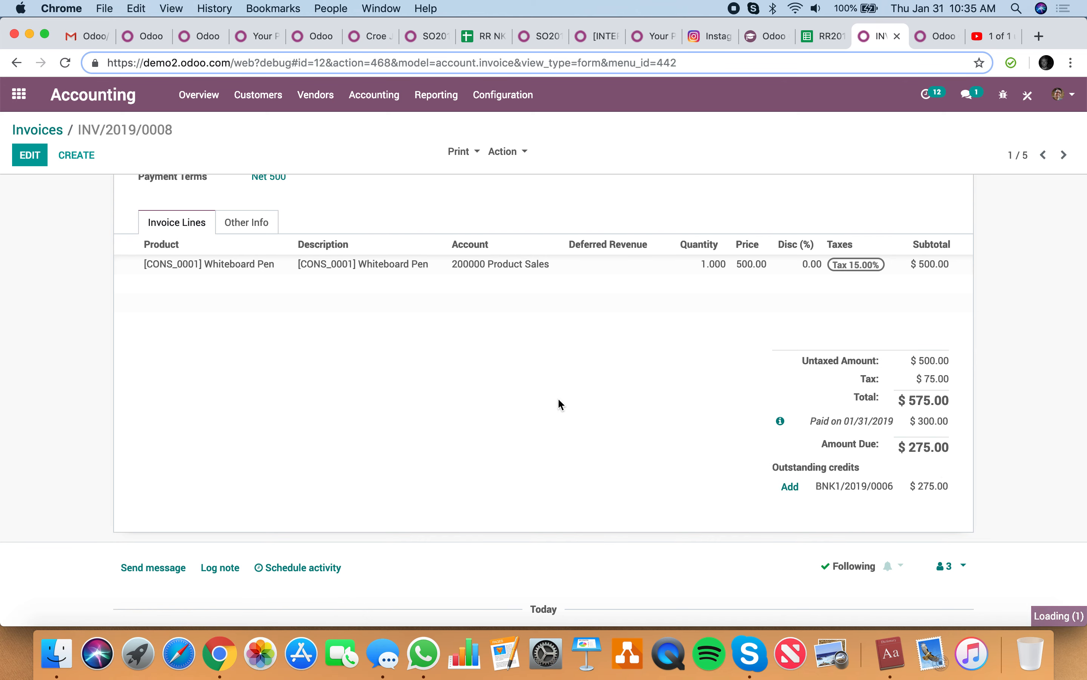